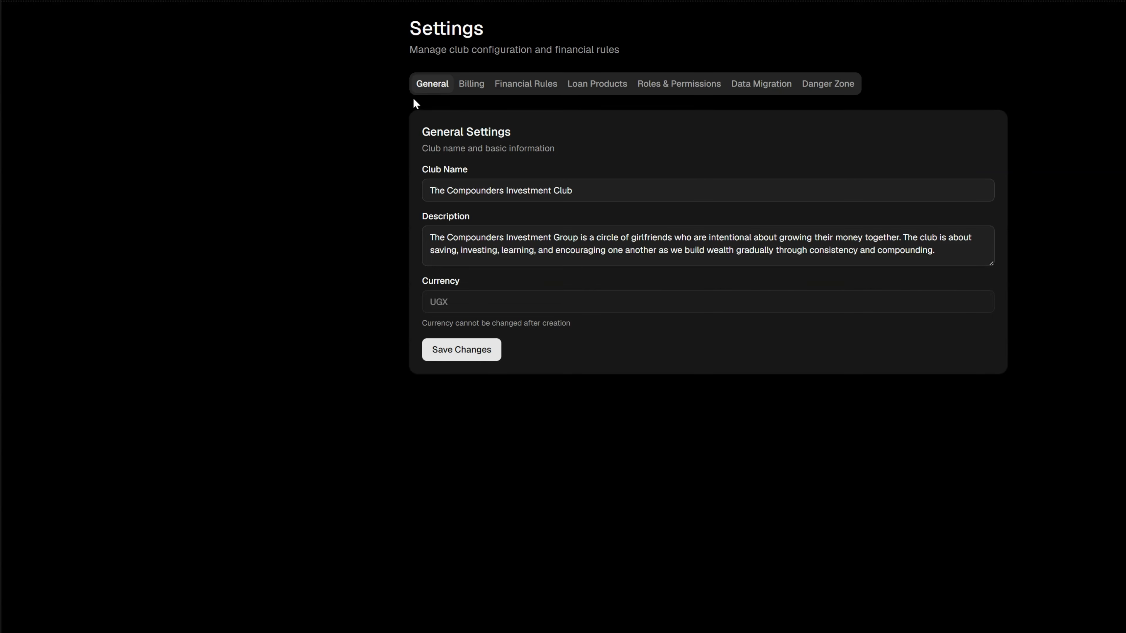
View the billing settings, open the financial rules, and review the monthly contribution amount, fine rate and compounding rate
left_click(479, 86)
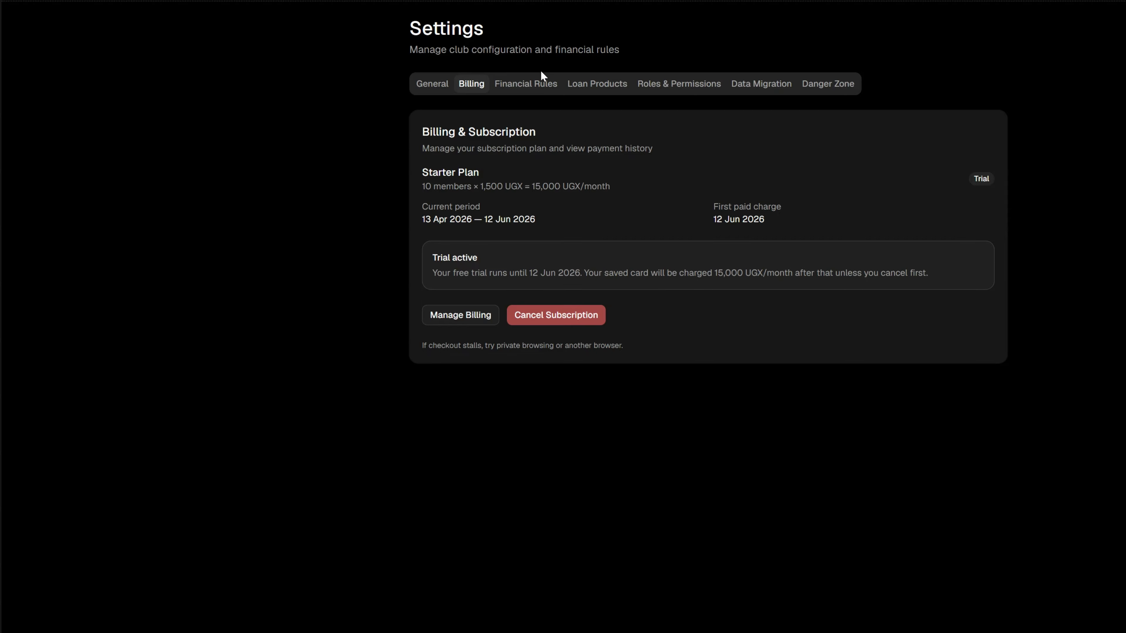
left_click(535, 81)
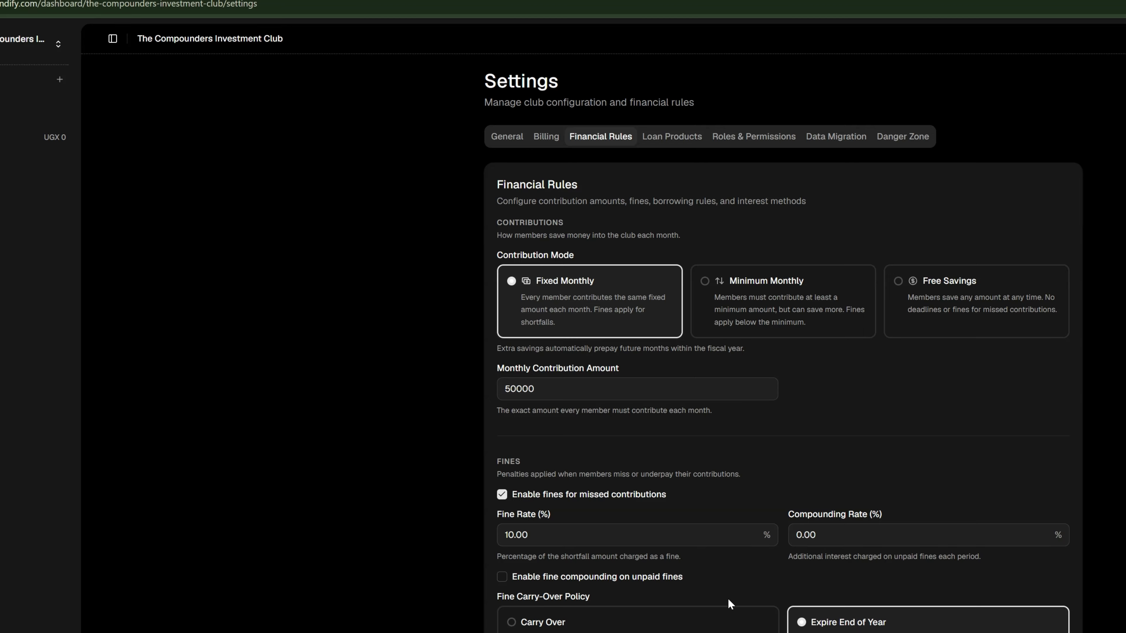
left_click(536, 392)
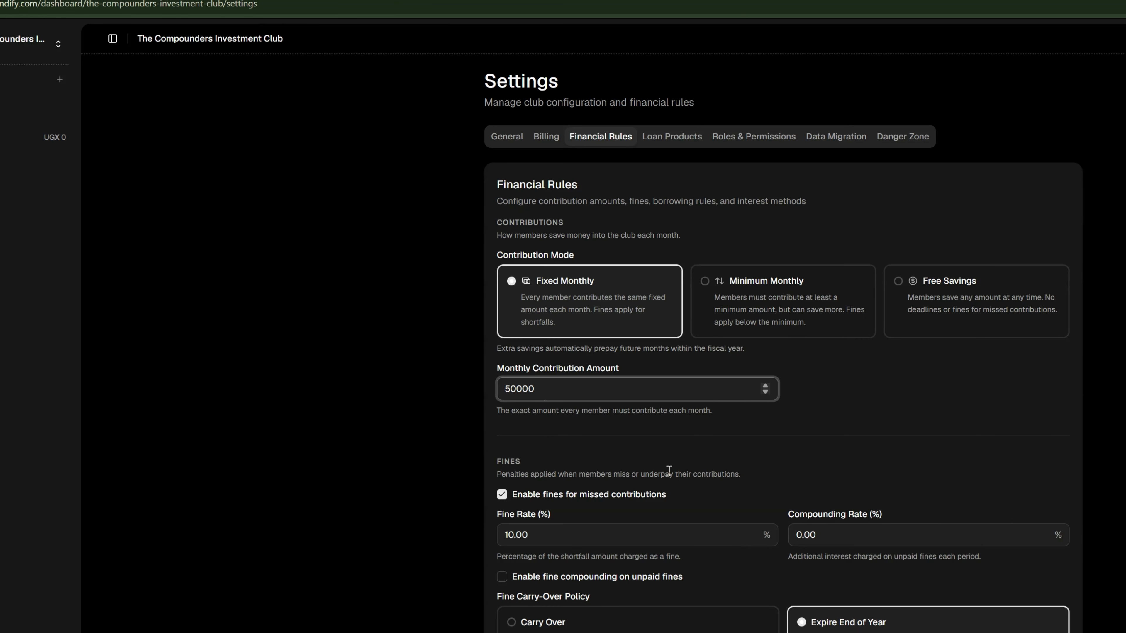
scroll(726, 458, "down", 1)
scroll(727, 458, "down", 5)
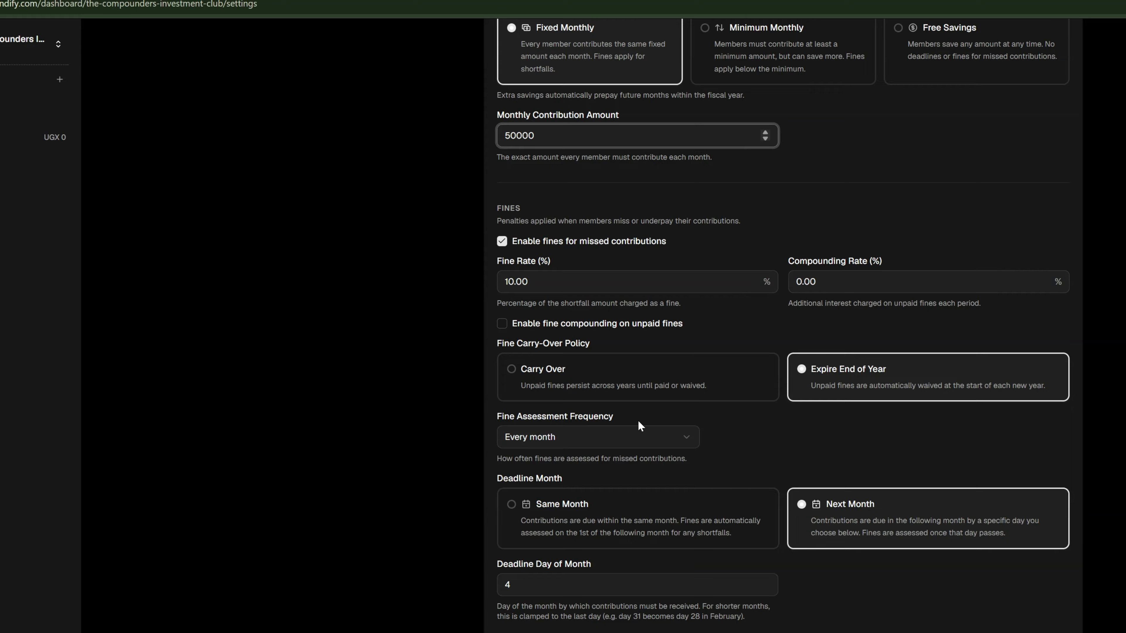
left_click(542, 272)
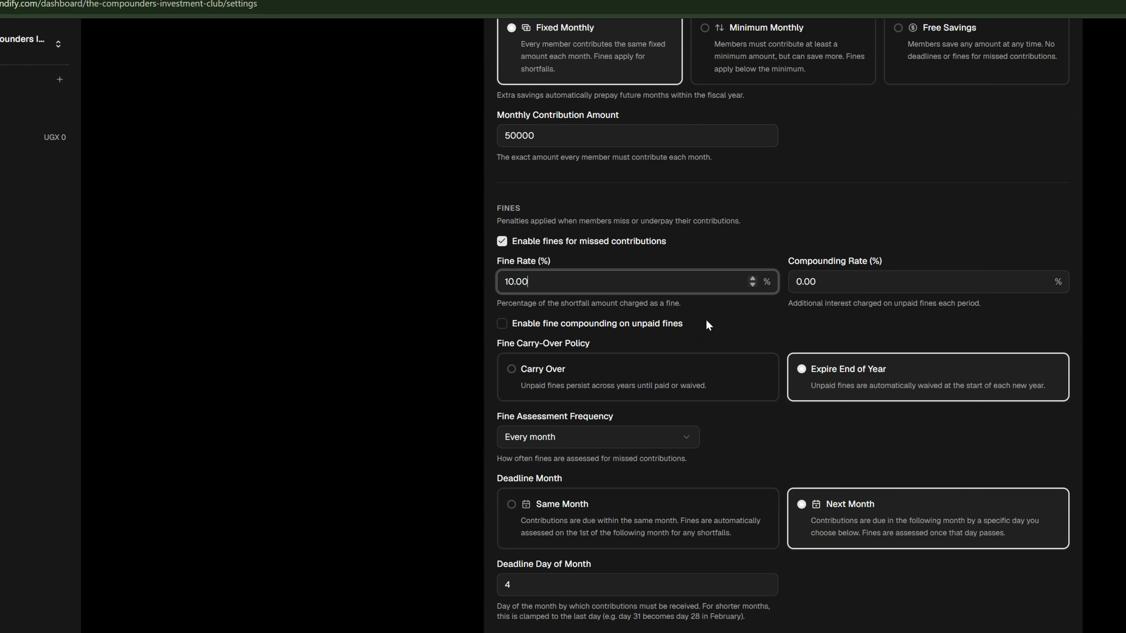
left_click(821, 287)
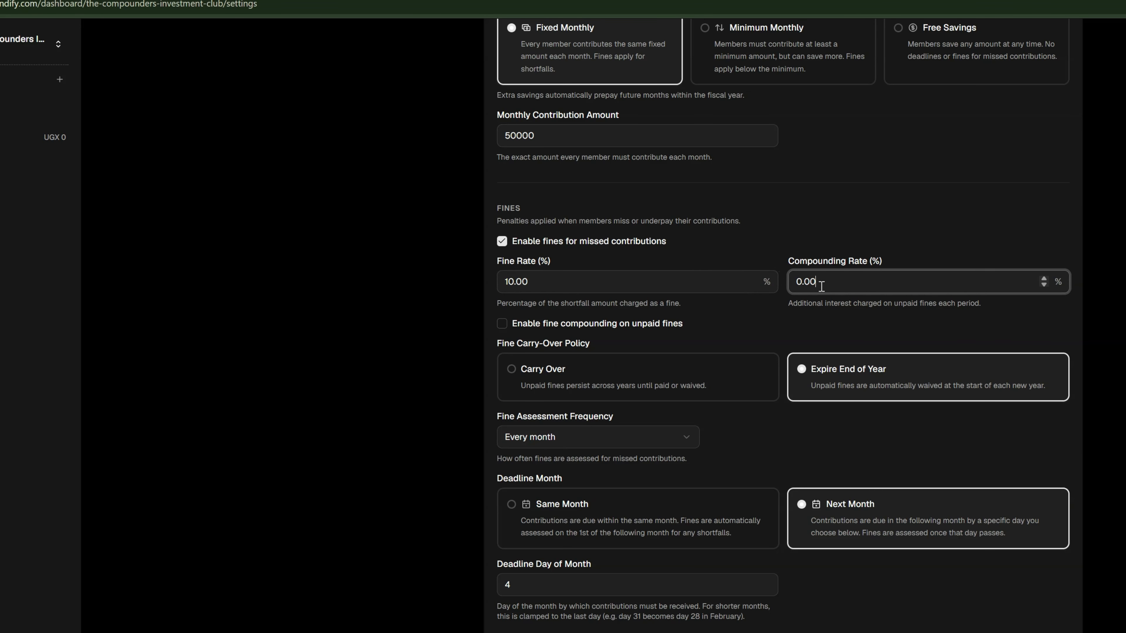
scroll(779, 362, "down", 4)
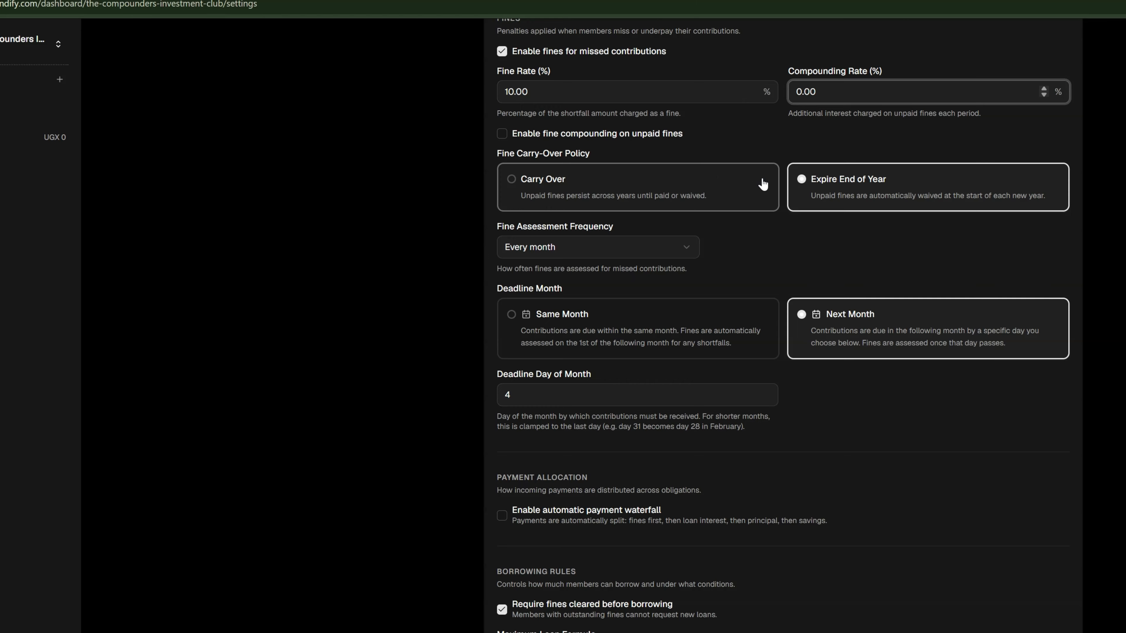
Choose Expire End of Year as the fine carry-over policy and set the deadline day of month to 5
left_click(822, 195)
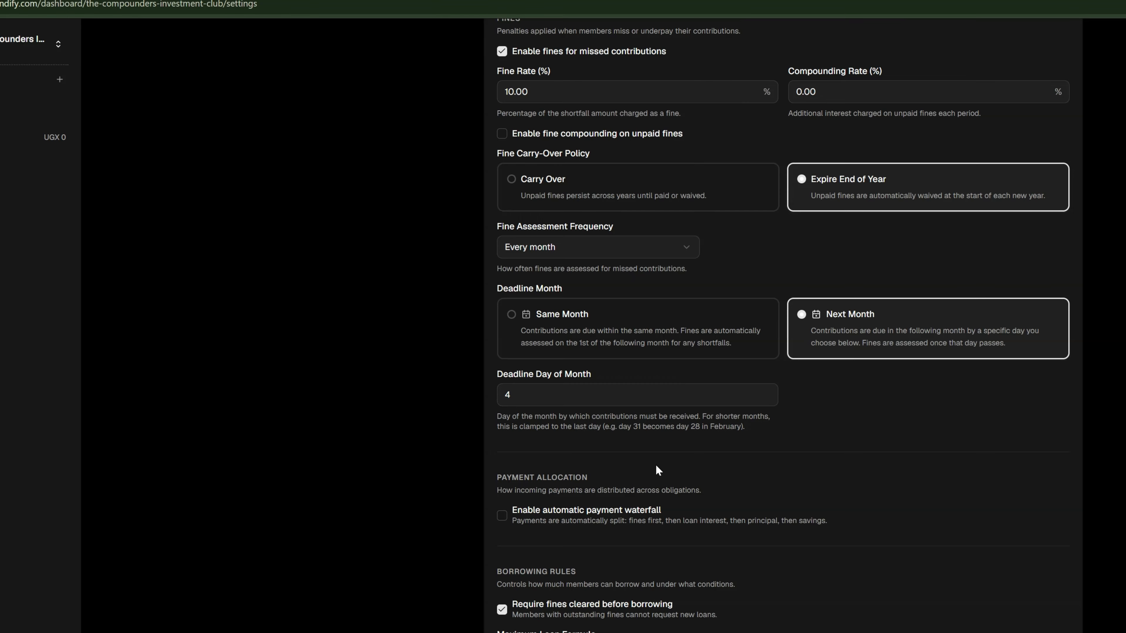
scroll(573, 327, "down", 1)
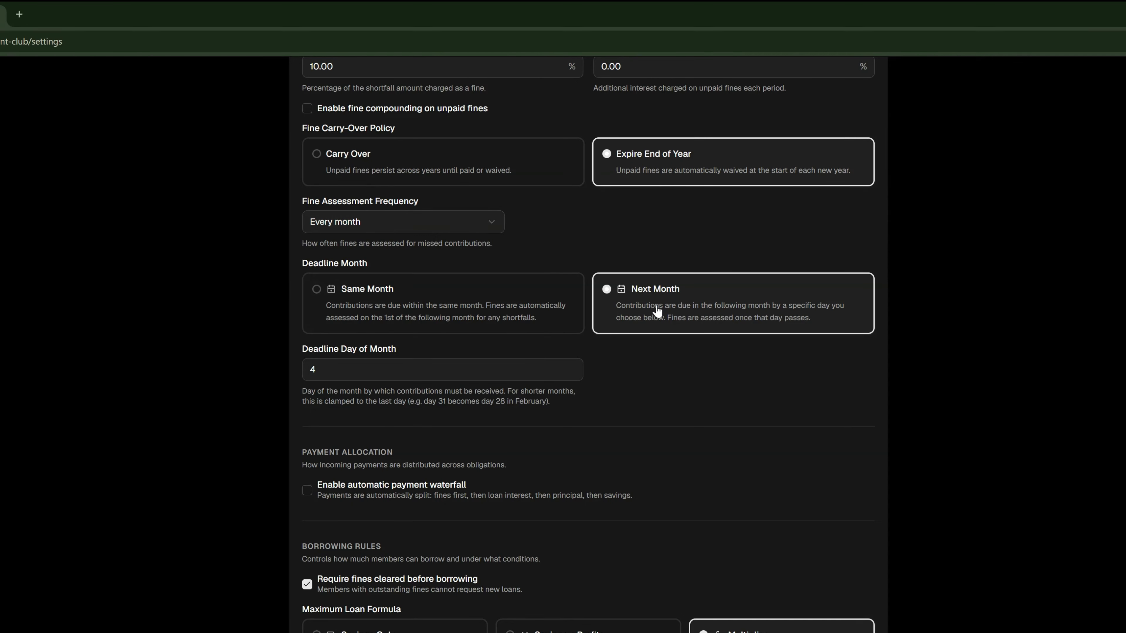
left_click(362, 374)
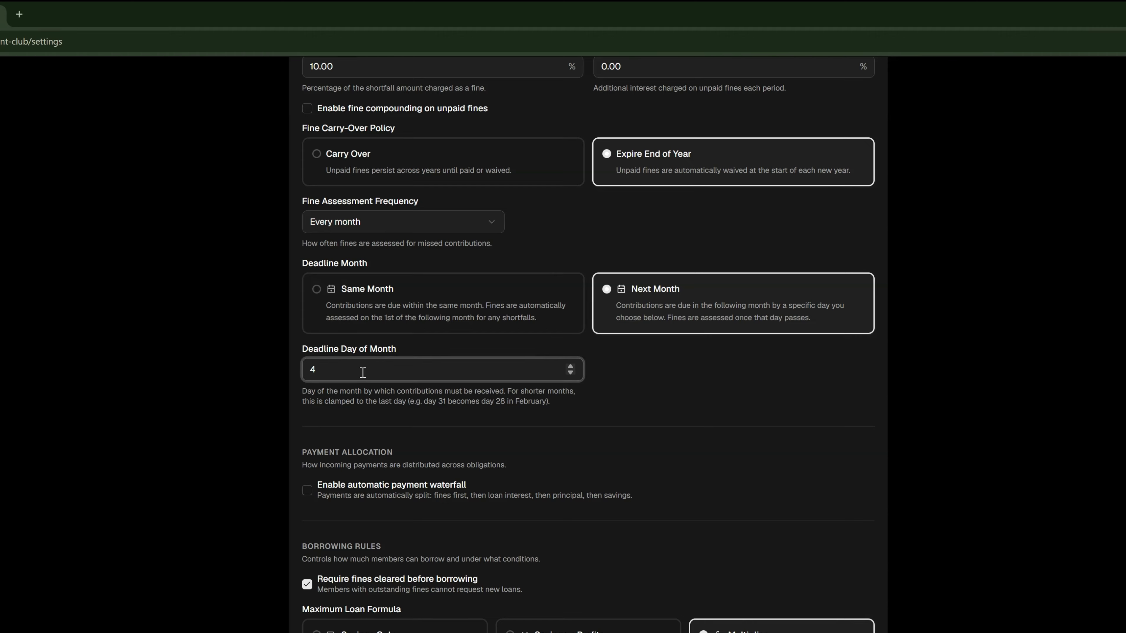
type("5")
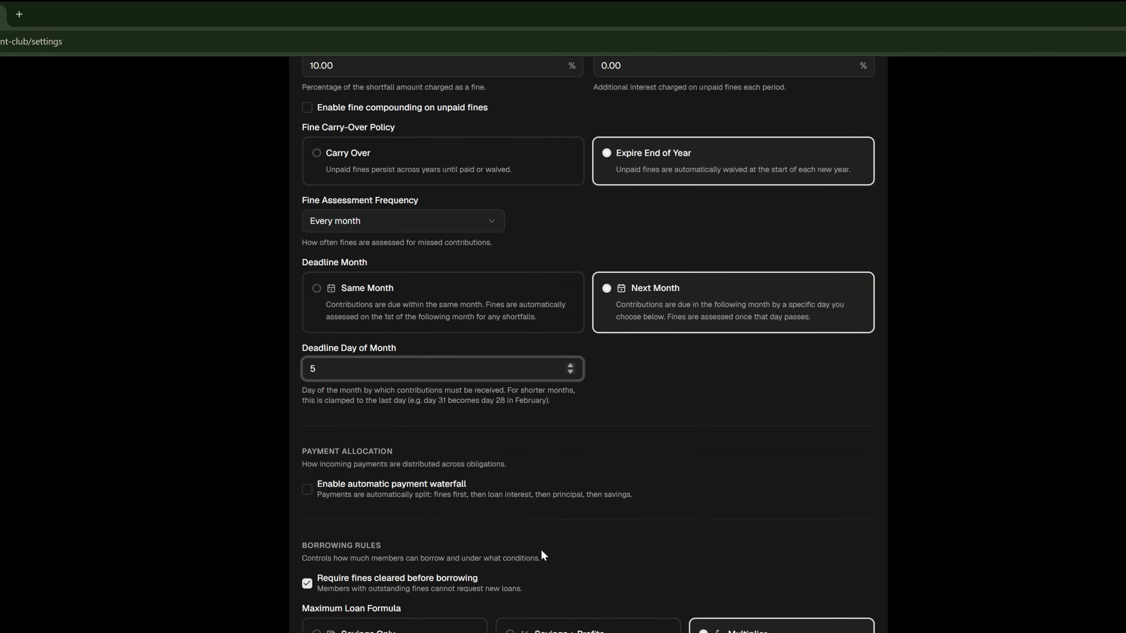
Try Savings Only and Savings + Profits as the maximum loan formula and return to Multiplier
scroll(536, 559, "down", 3)
scroll(534, 565, "down", 4)
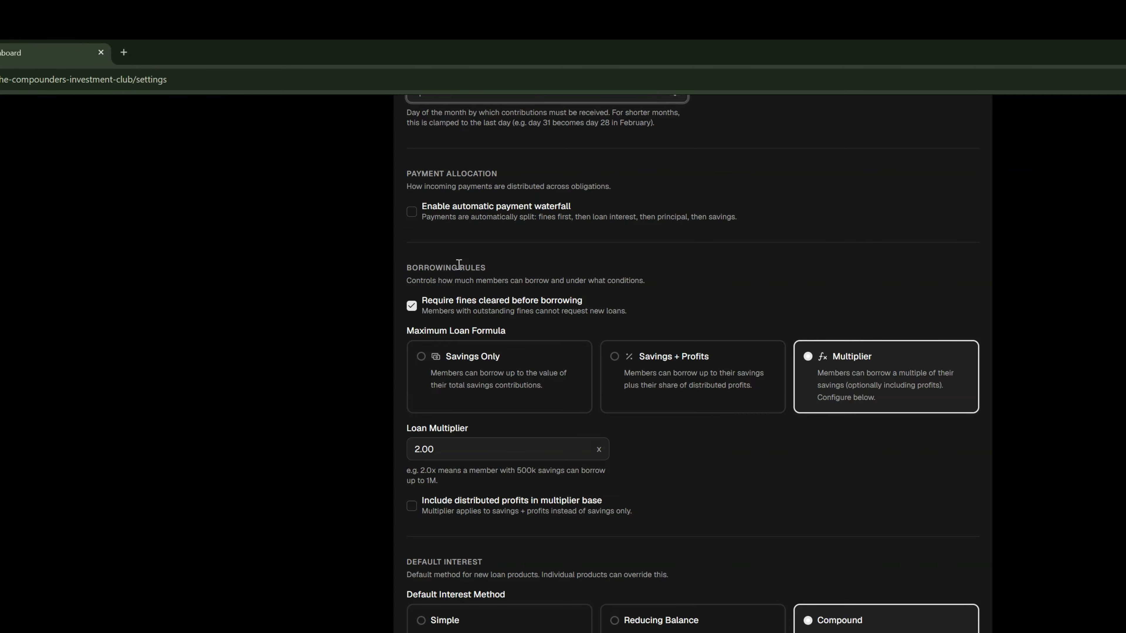
scroll(463, 295, "down", 1)
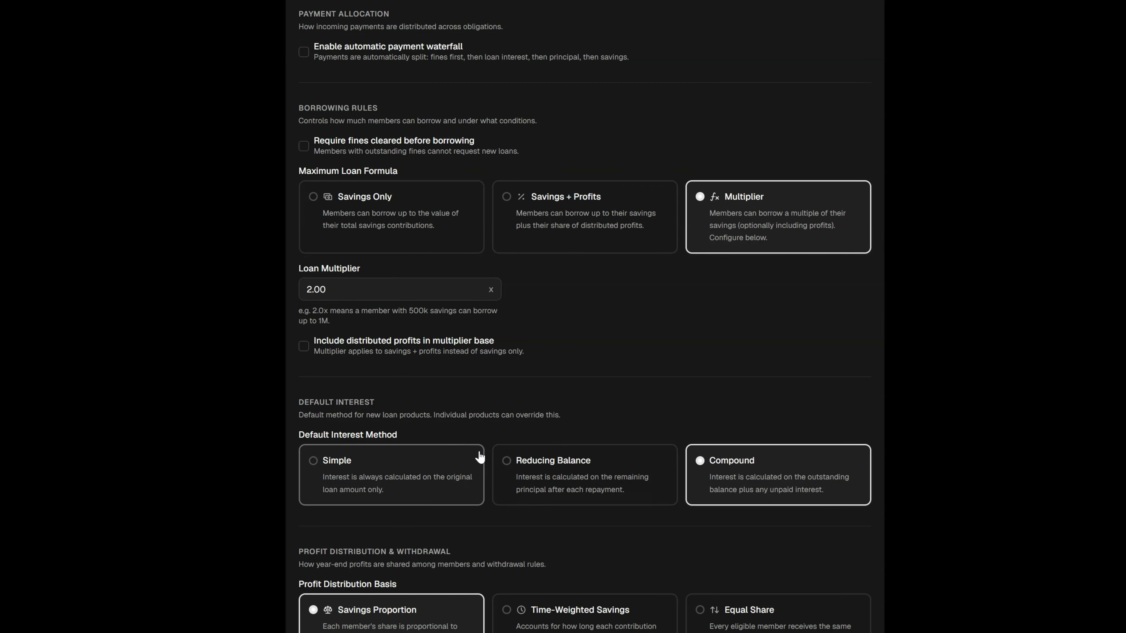
left_click(325, 217)
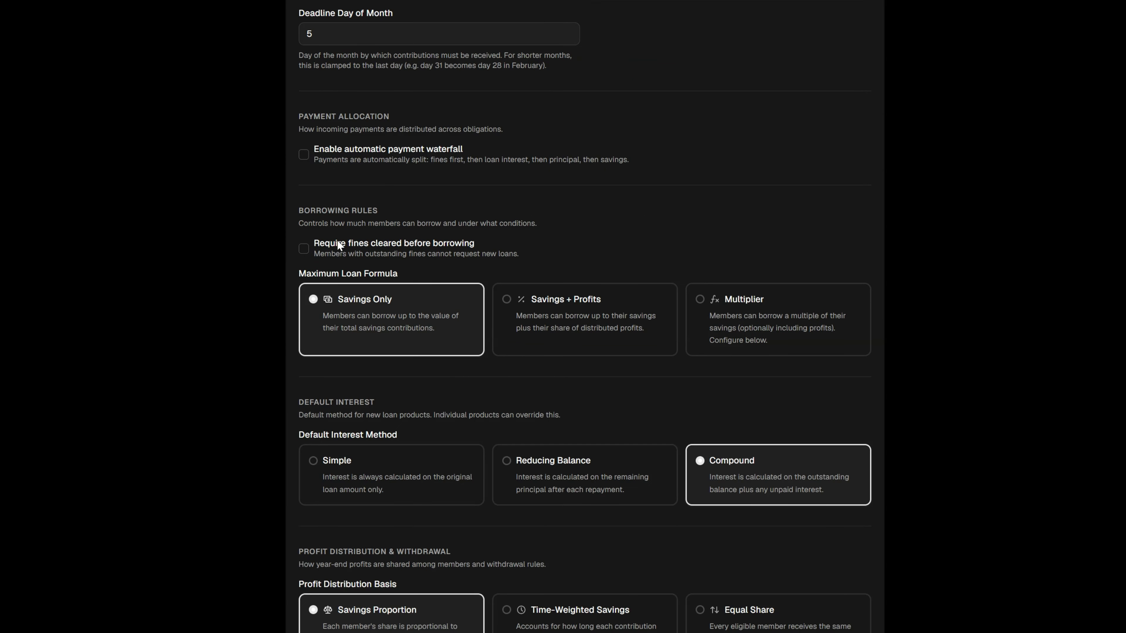
left_click(566, 323)
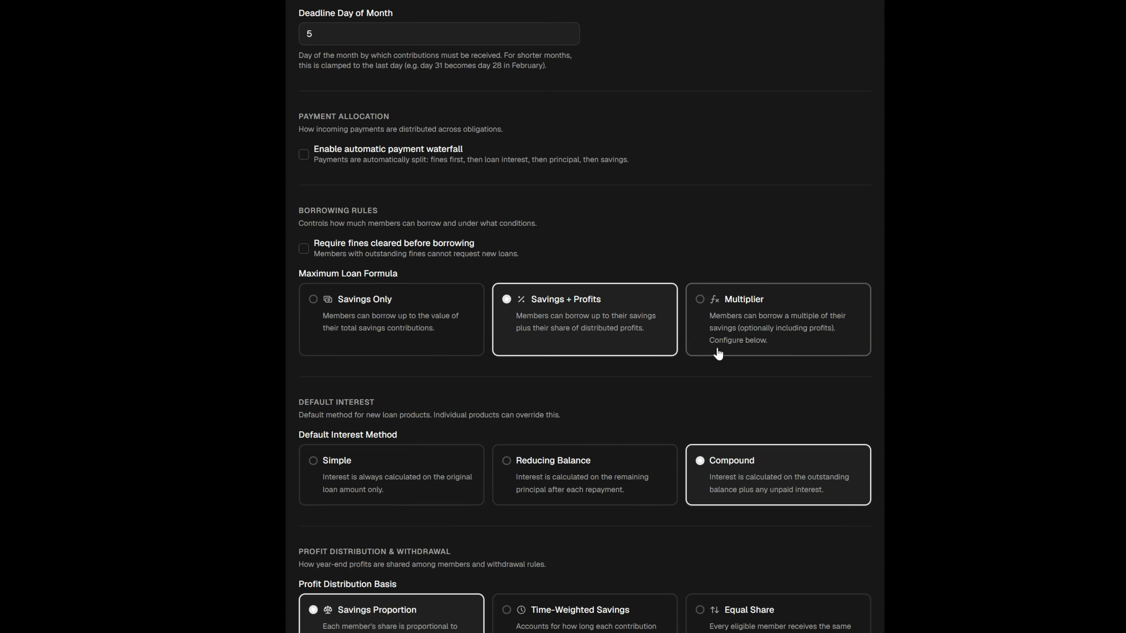
left_click(746, 338)
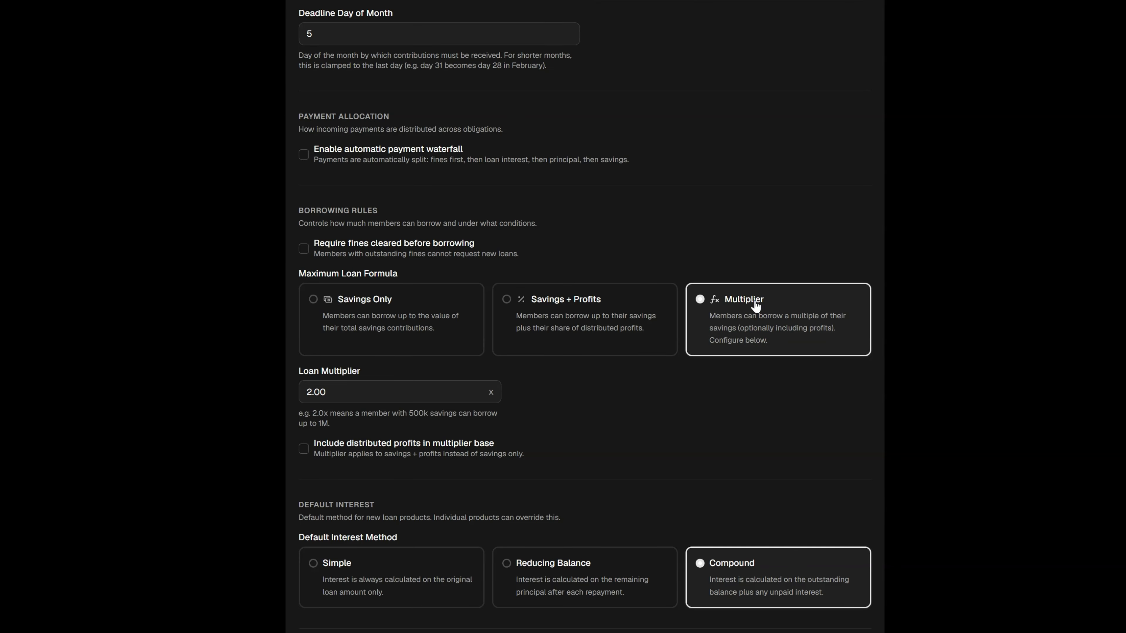
Include distributed profits in the loan multiplier base
left_click(306, 399)
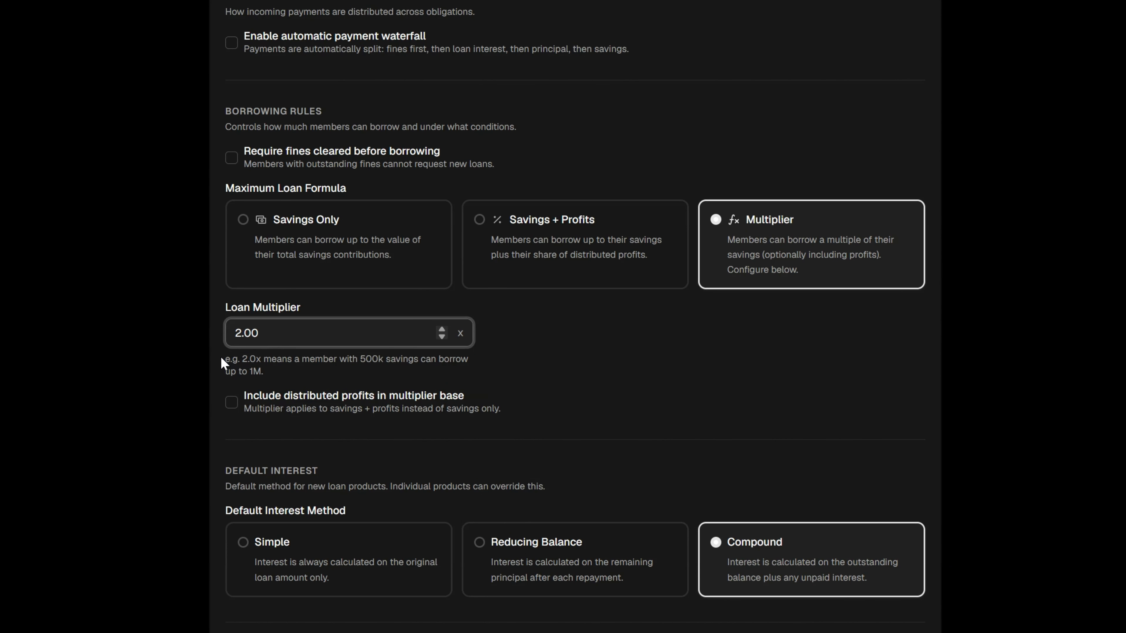
left_click(236, 397)
left_click(236, 399)
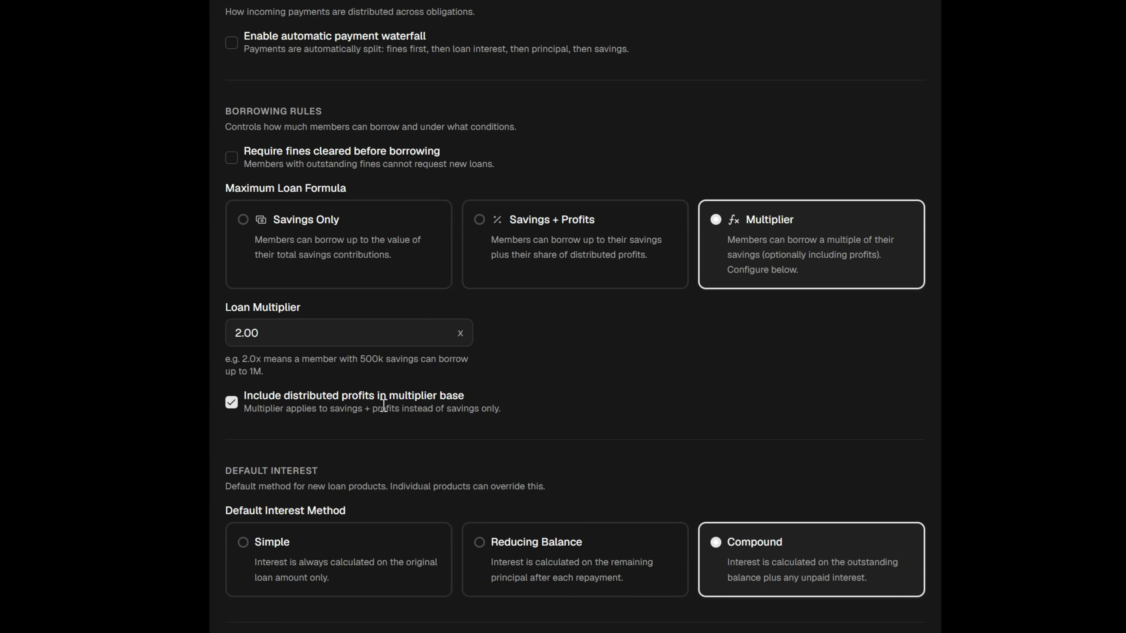
Try Time-Weighted Savings and Equal Share as the profit distribution basis and return to Savings Proportion
scroll(388, 417, "down", 3)
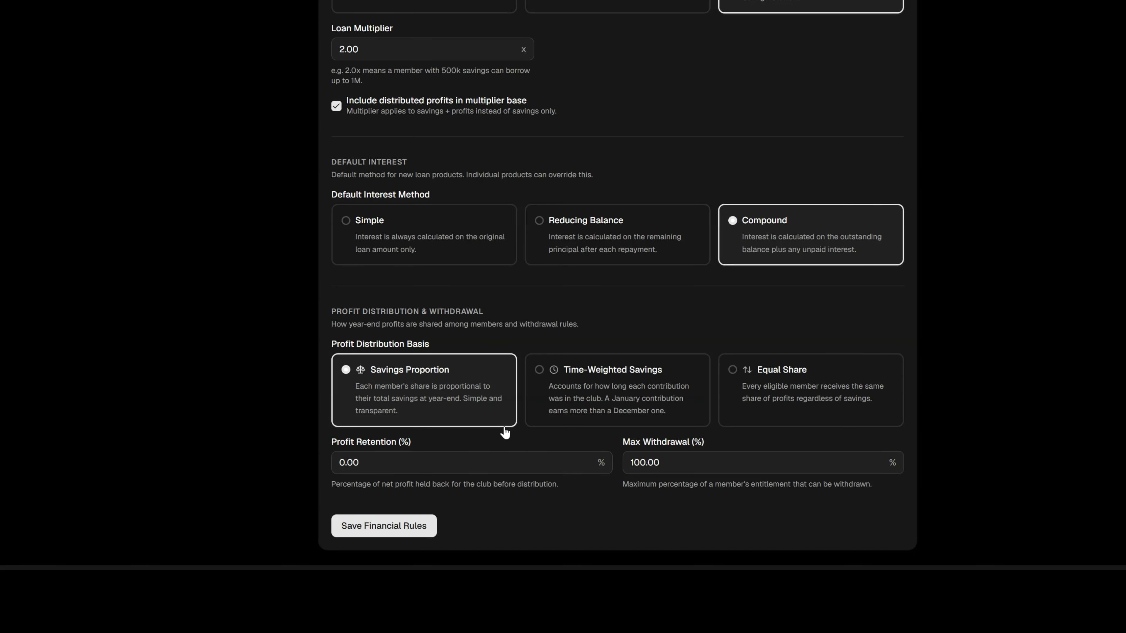
left_click(582, 411)
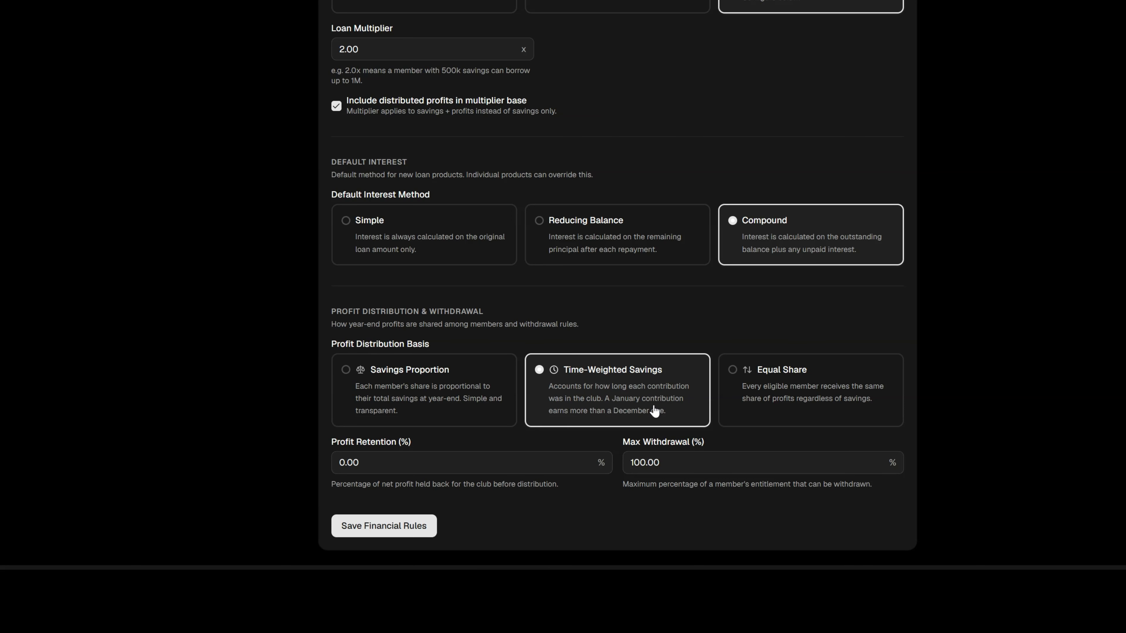
left_click(756, 394)
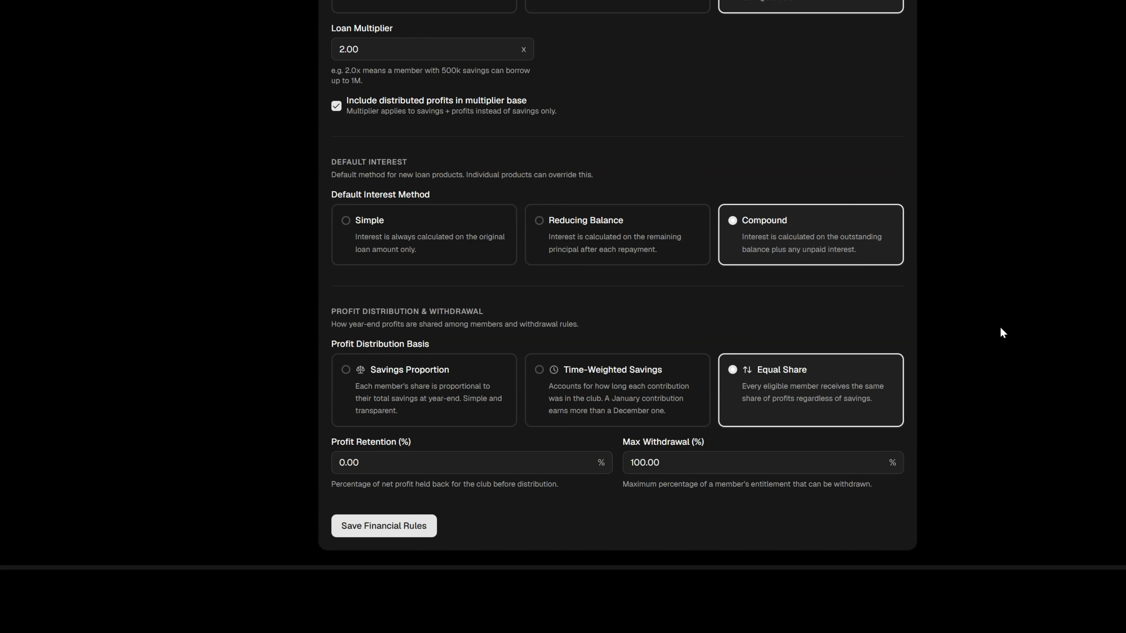
left_click(482, 389)
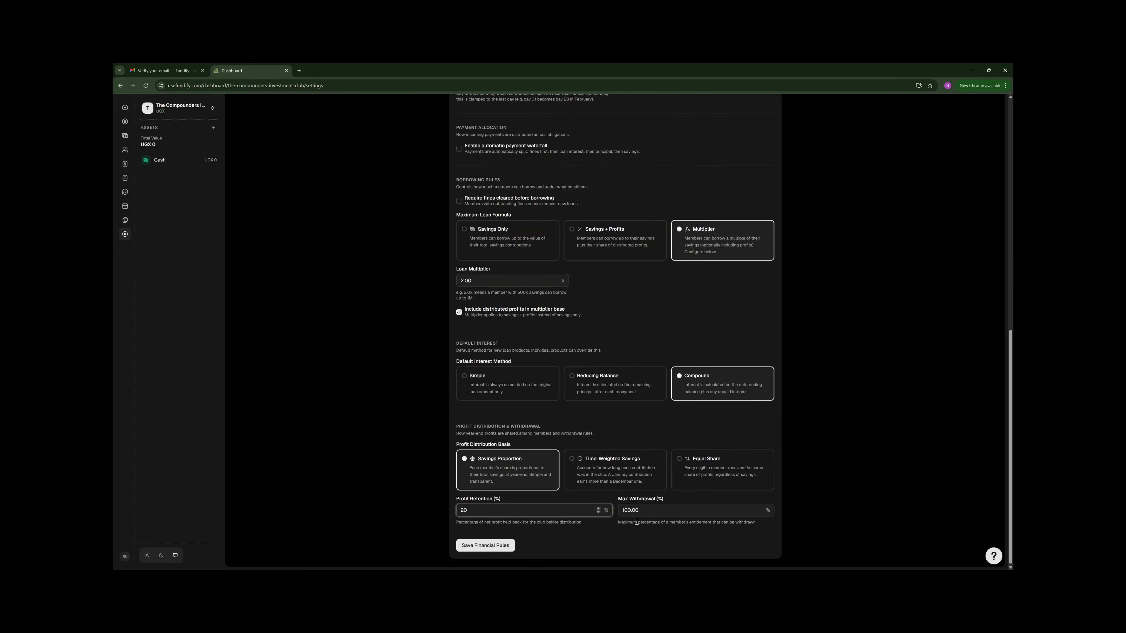
Set the profit retention to 0% and save the financial rules
left_click(568, 528)
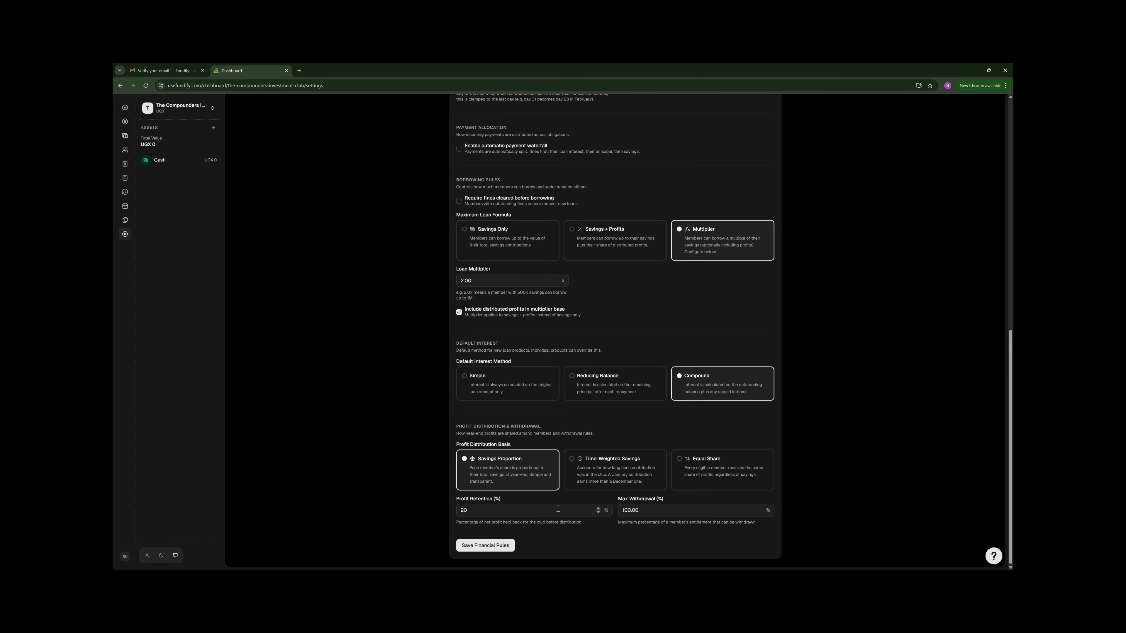
key("BackSpace")
key("BackSpace")
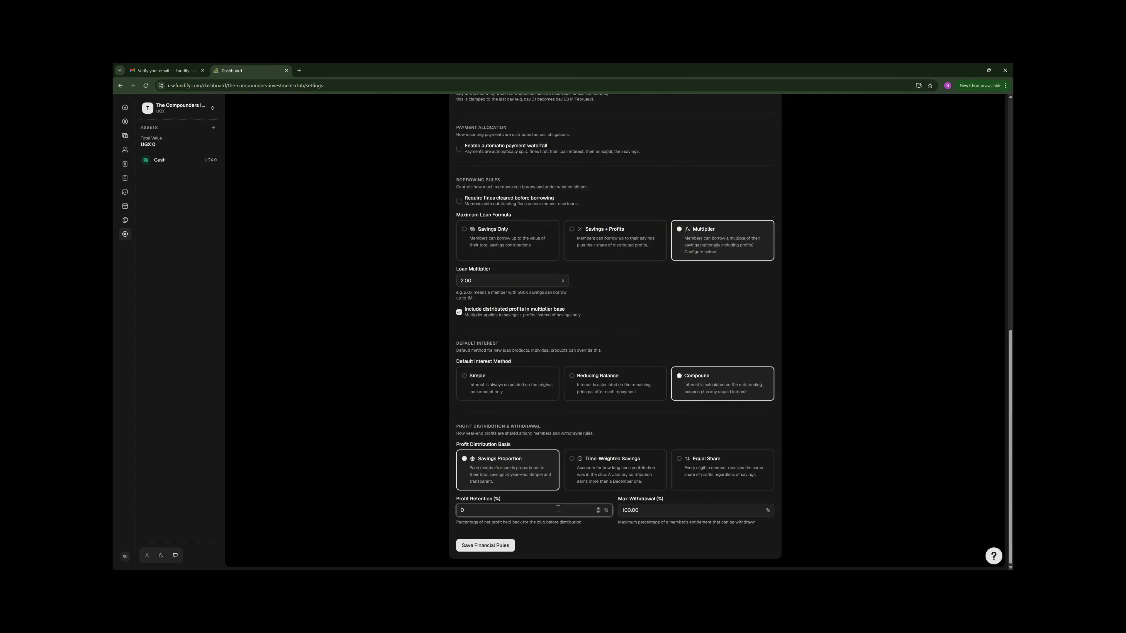
left_click(686, 511)
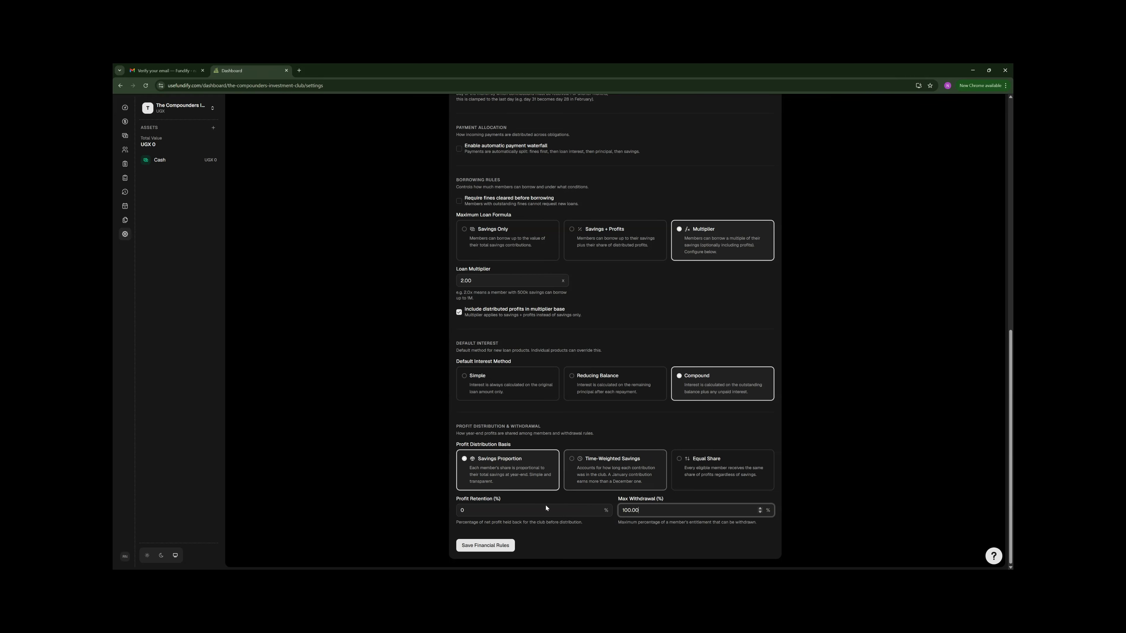
left_click(487, 547)
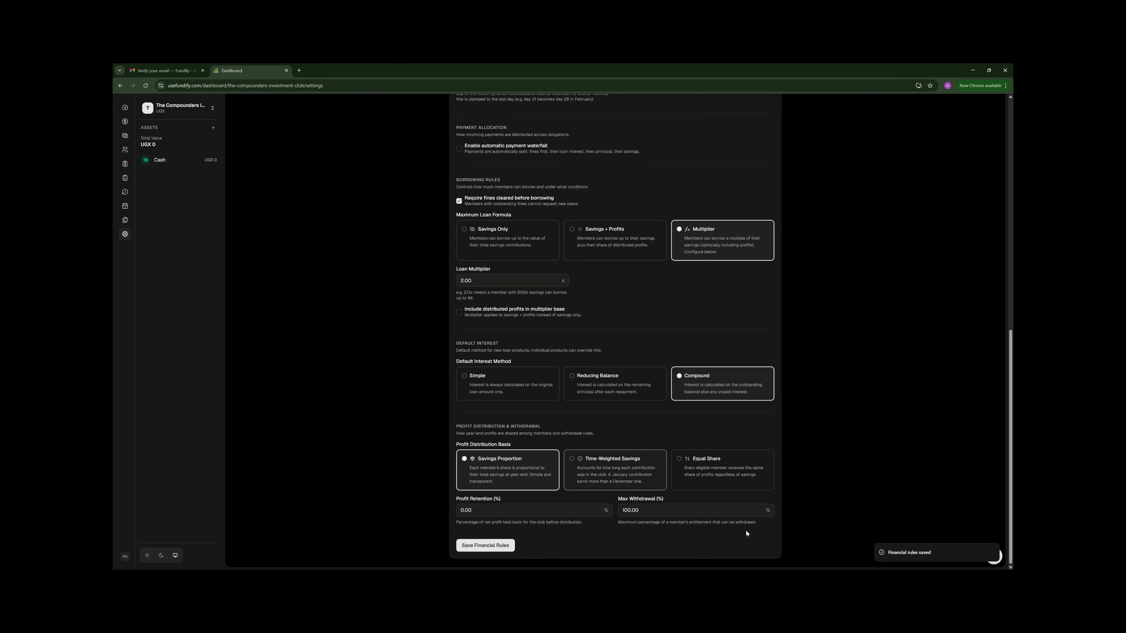
Try to leave for the loan products, stay on the financial rules instead, and save them again
scroll(621, 395, "up", 4)
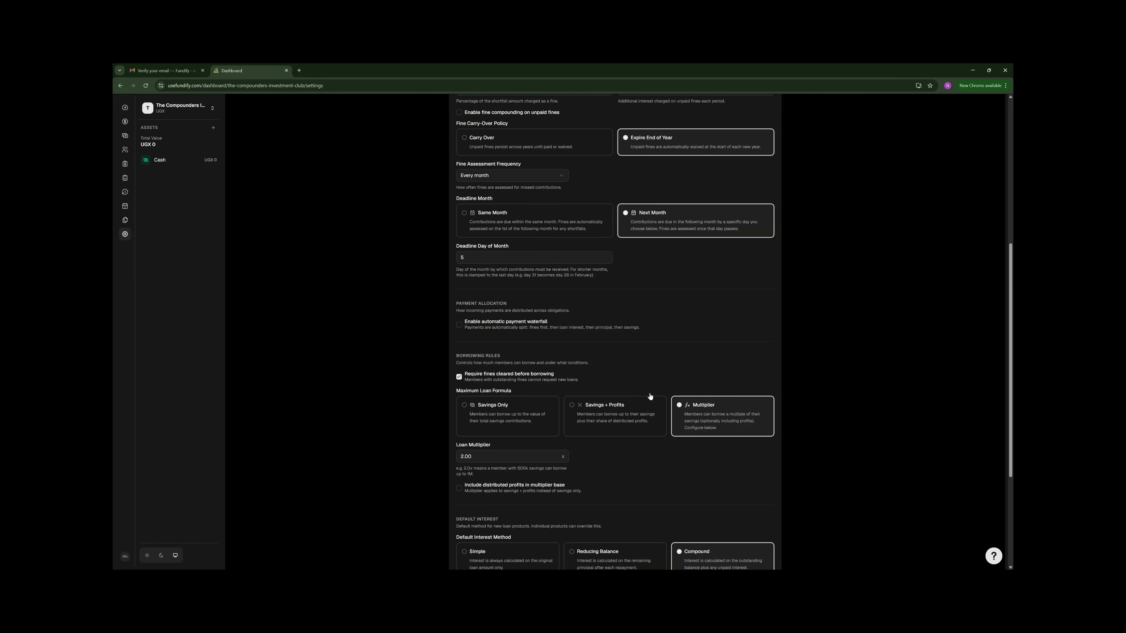
scroll(651, 394, "up", 7)
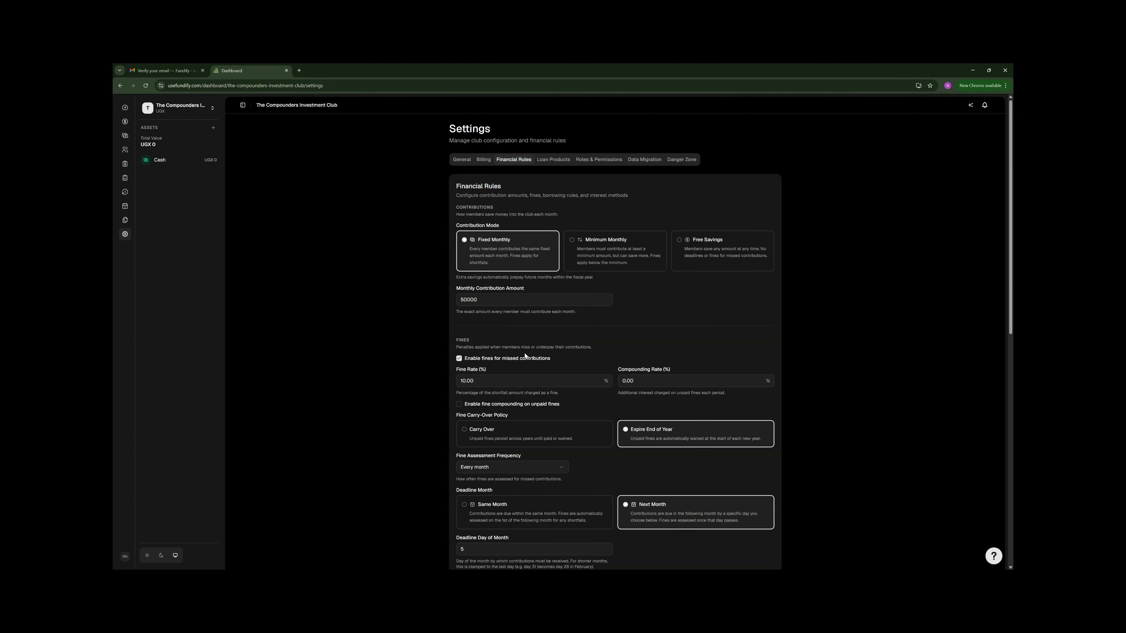
left_click(550, 164)
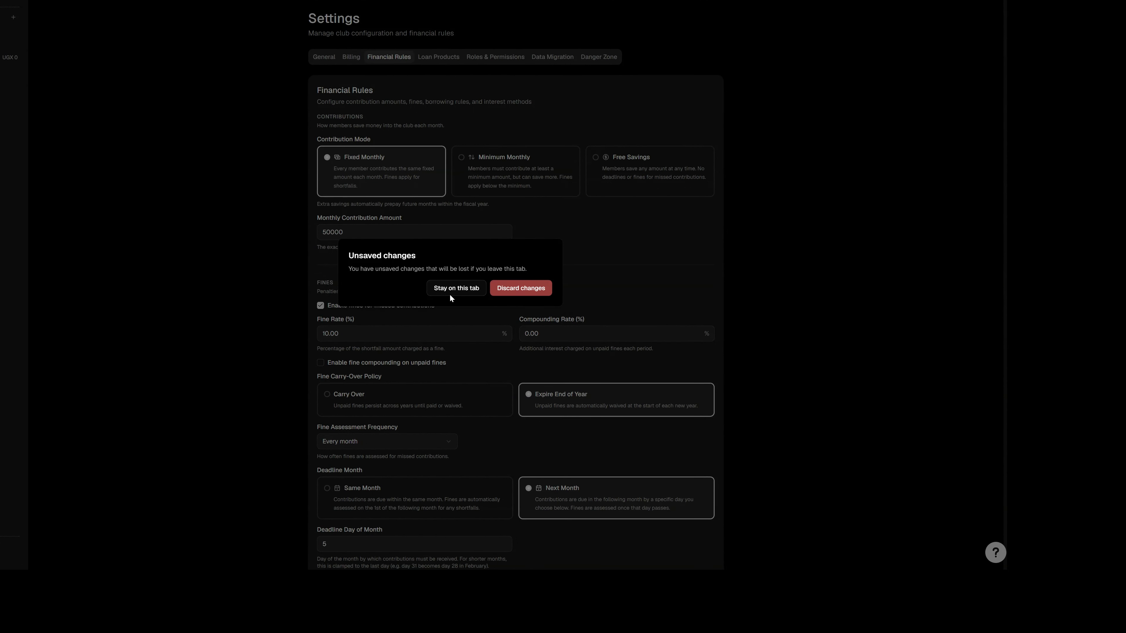
left_click(451, 292)
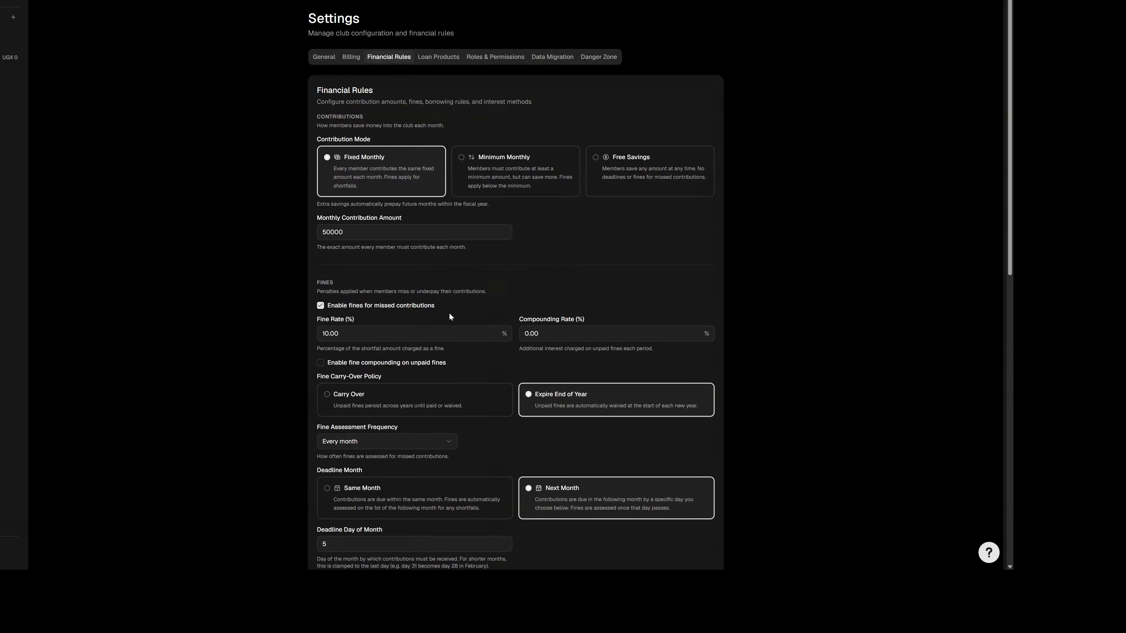
scroll(449, 317, "down", 10)
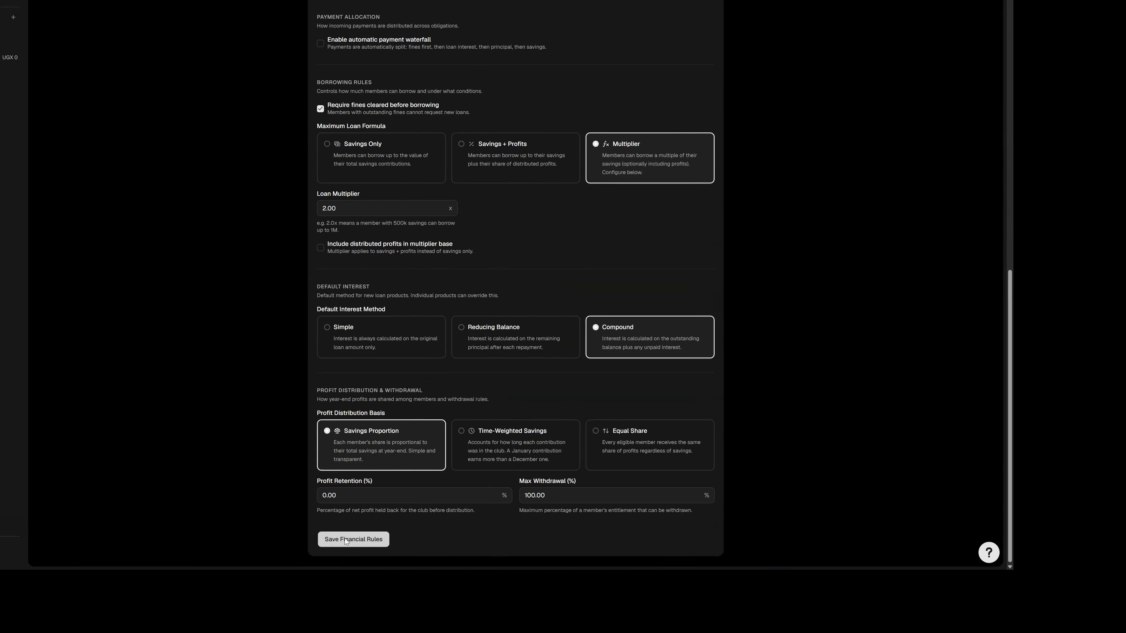
left_click(345, 539)
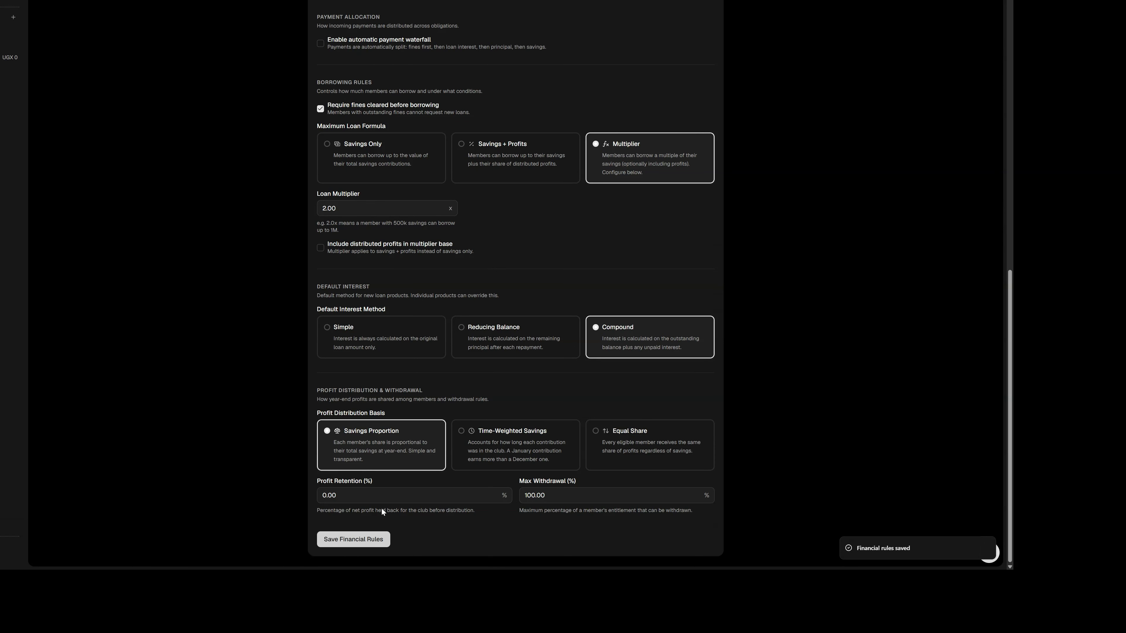
scroll(467, 263, "up", 10)
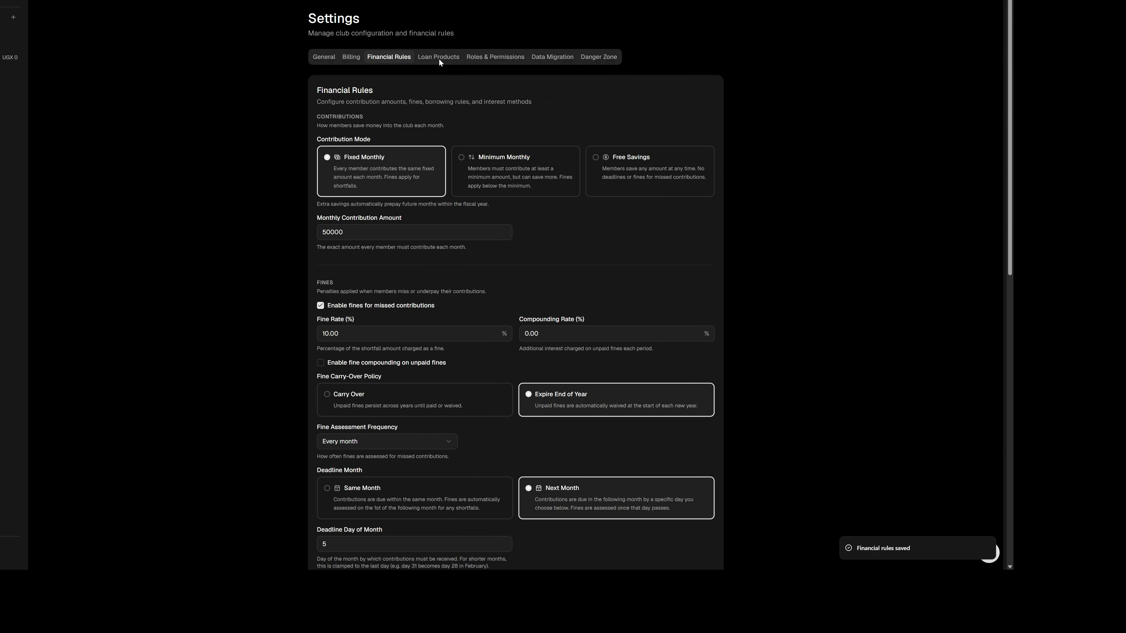
Start a new loan product in the club's loan products, named Emergency Loan, with an interest rate of 2%
left_click(439, 59)
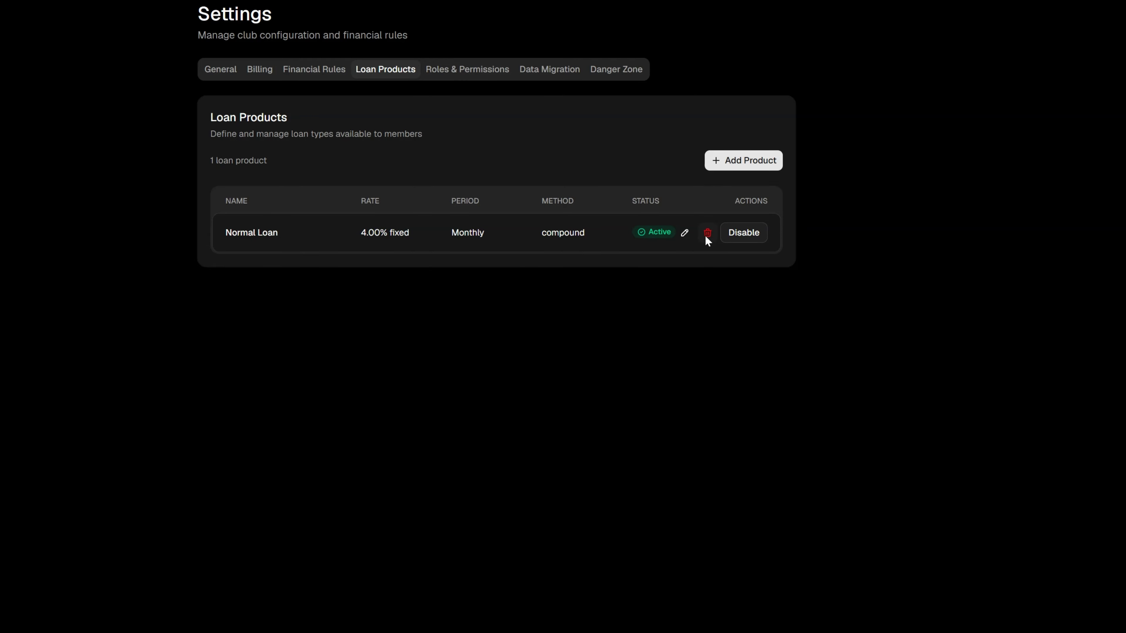
left_click(735, 160)
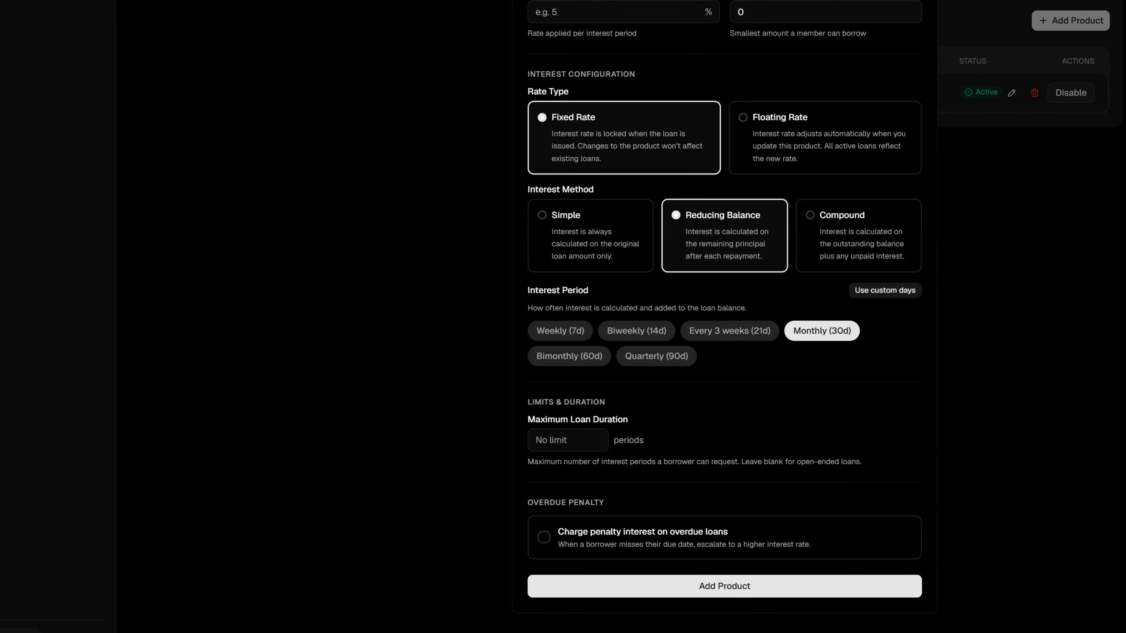
left_click(564, 11)
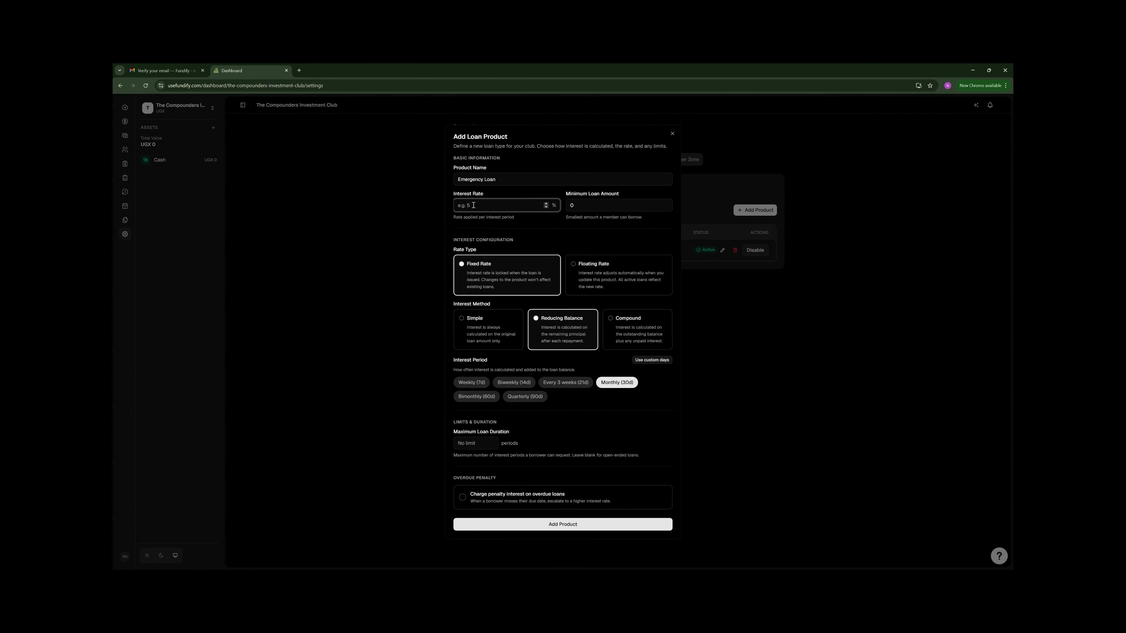
type("2")
Configure the product's interest as Fixed Rate with the Compound method and a Monthly (30d) interest period
left_click(493, 270)
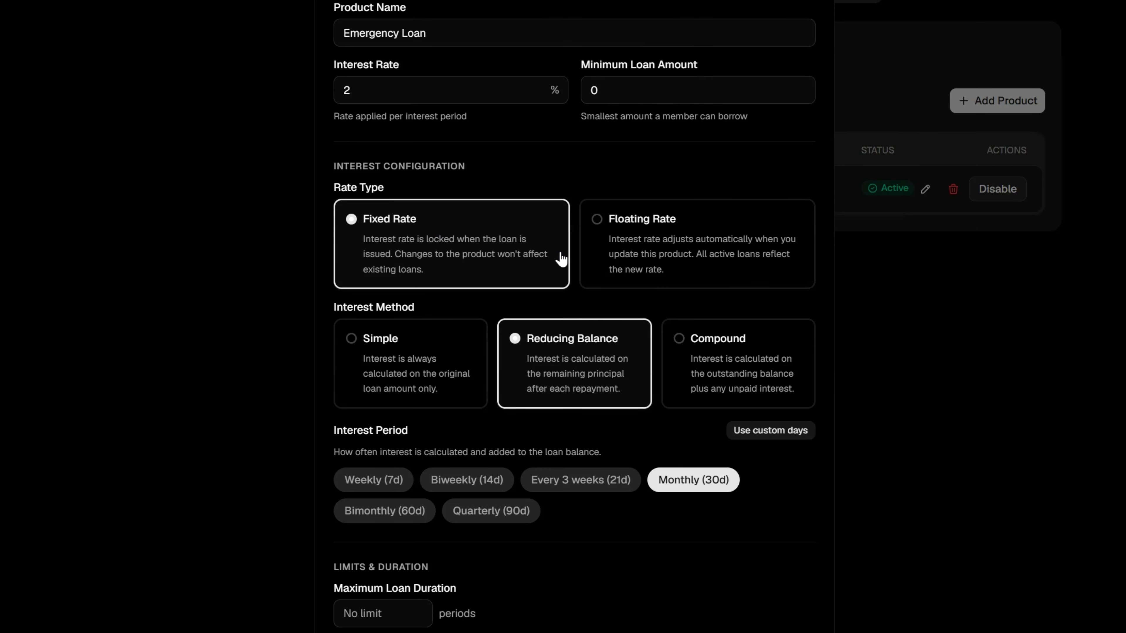
left_click(648, 252)
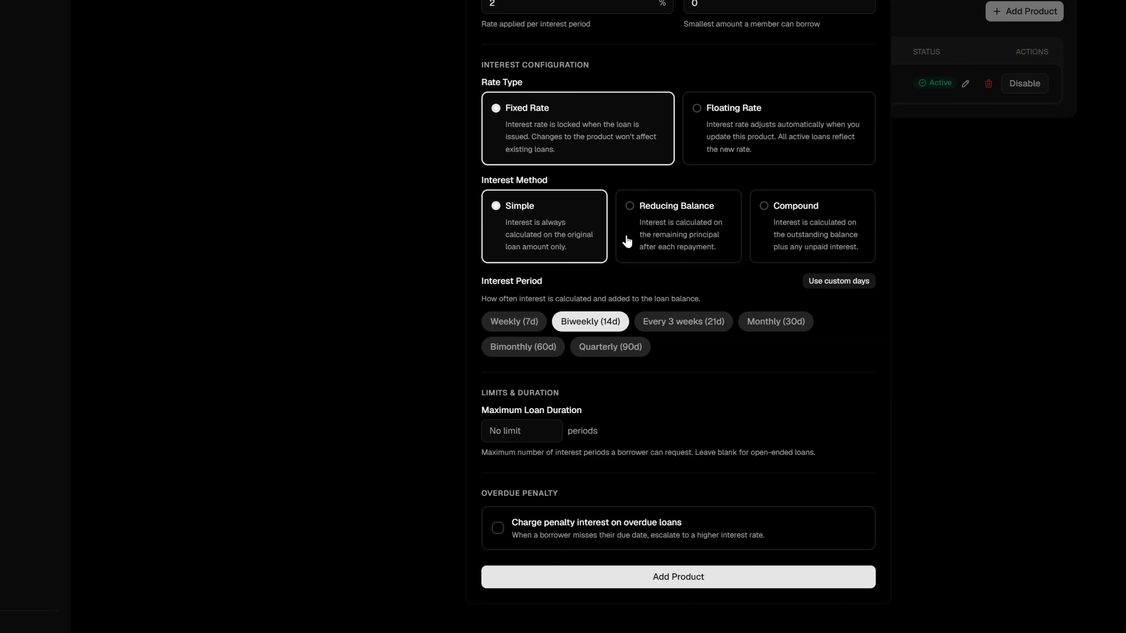
left_click(851, 221)
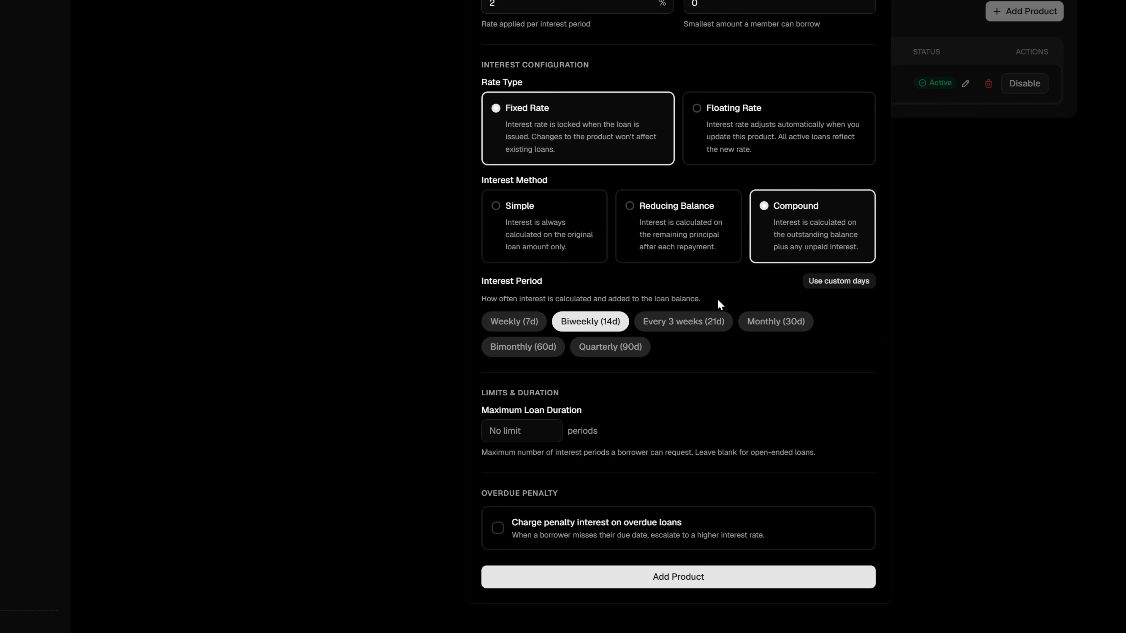
left_click(759, 330)
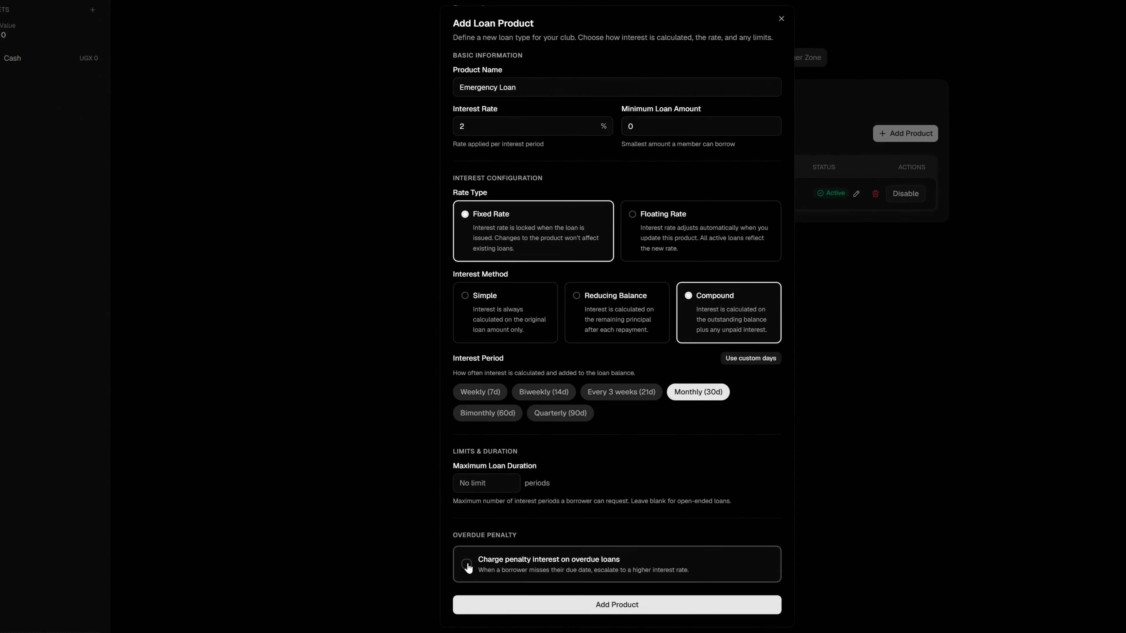
Charge penalty interest on overdue loans at a 5% overdue rate, starting 0 periods past the due date
left_click(466, 565)
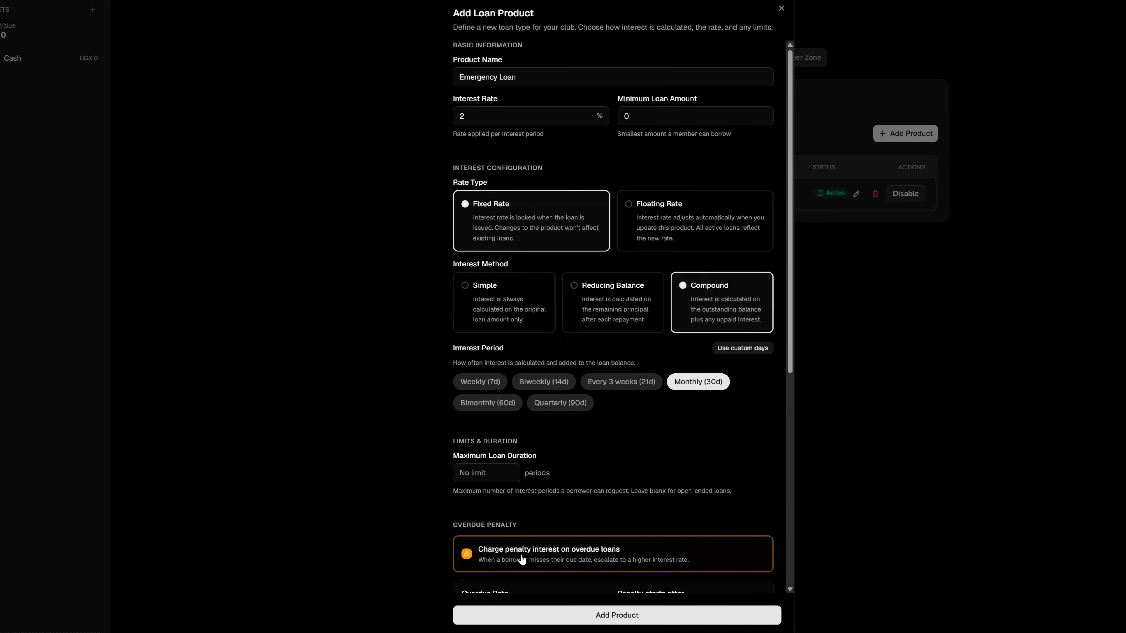
scroll(521, 560, "down", 1)
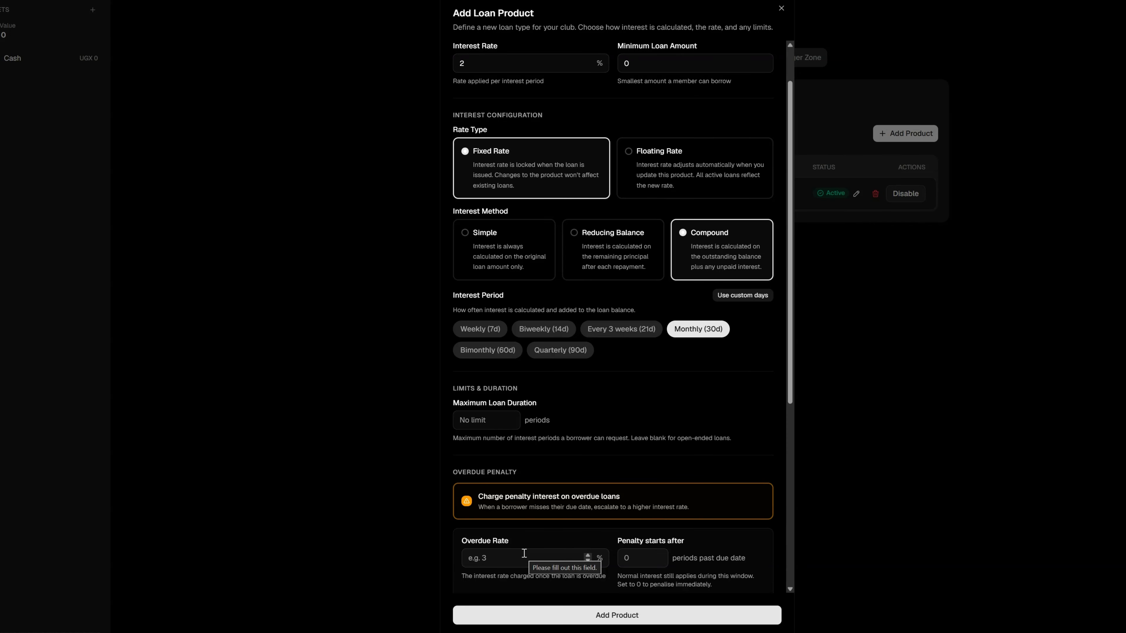
scroll(558, 514, "down", 5)
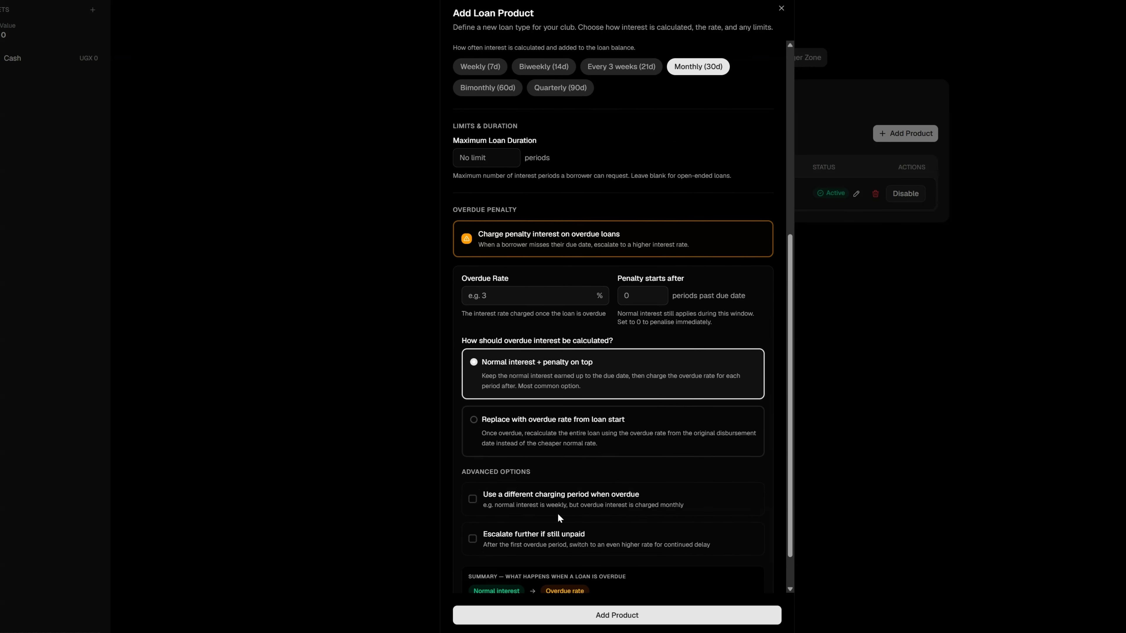
scroll(558, 514, "down", 1)
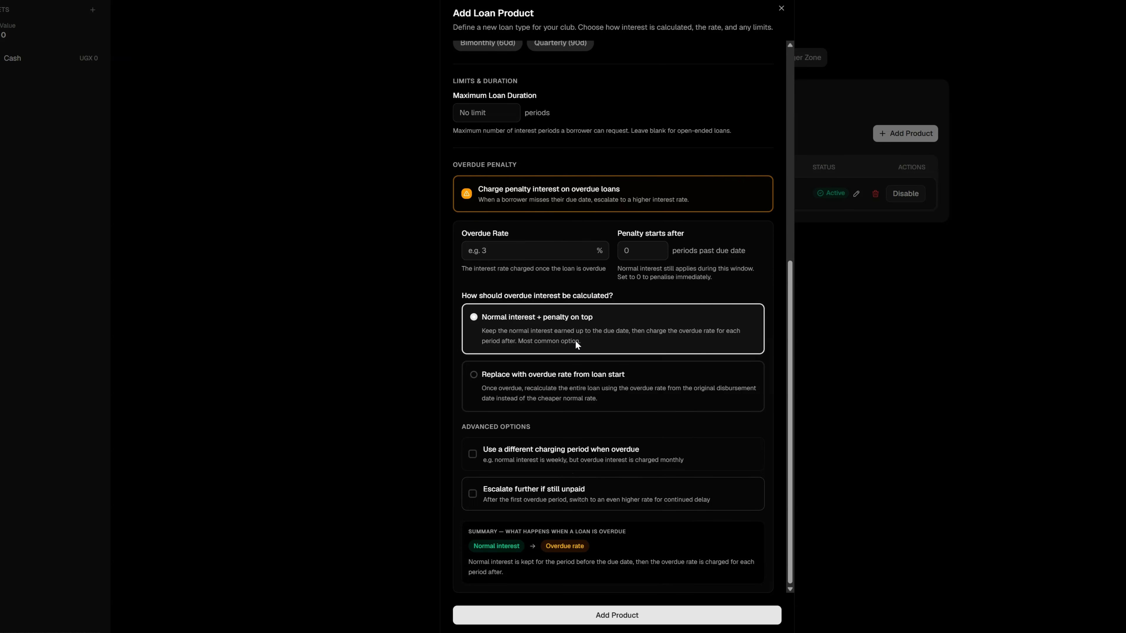
left_click(494, 249)
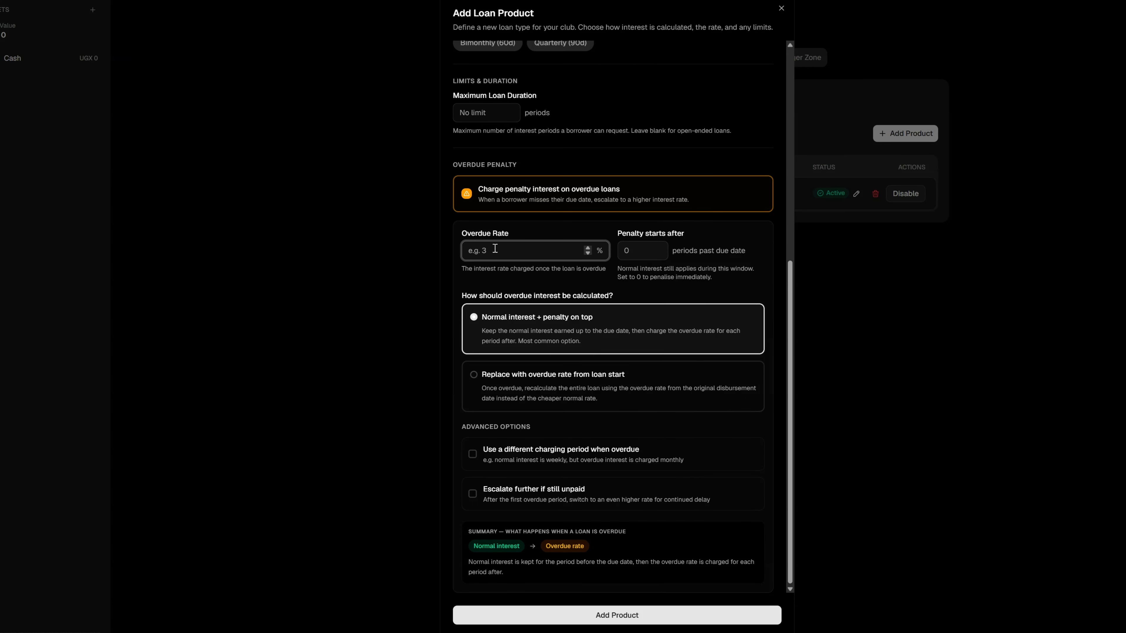
type("5")
left_click(645, 251)
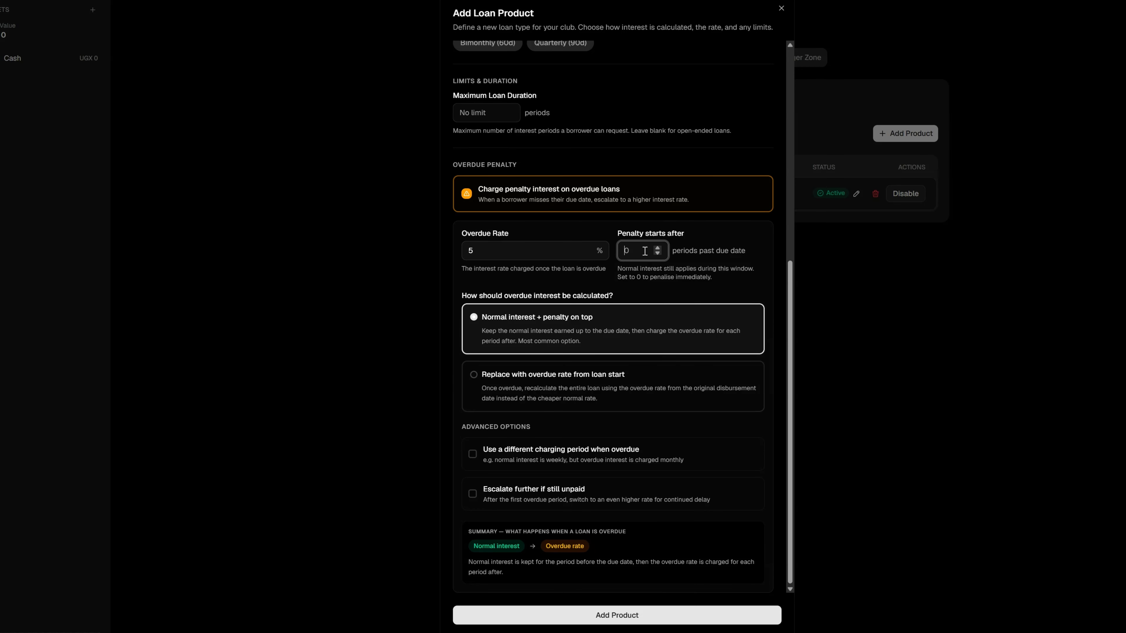
Calculate overdue interest by replacing with the overdue rate from loan start, using a different charging period of Bimonthly
left_click(594, 339)
left_click(579, 395)
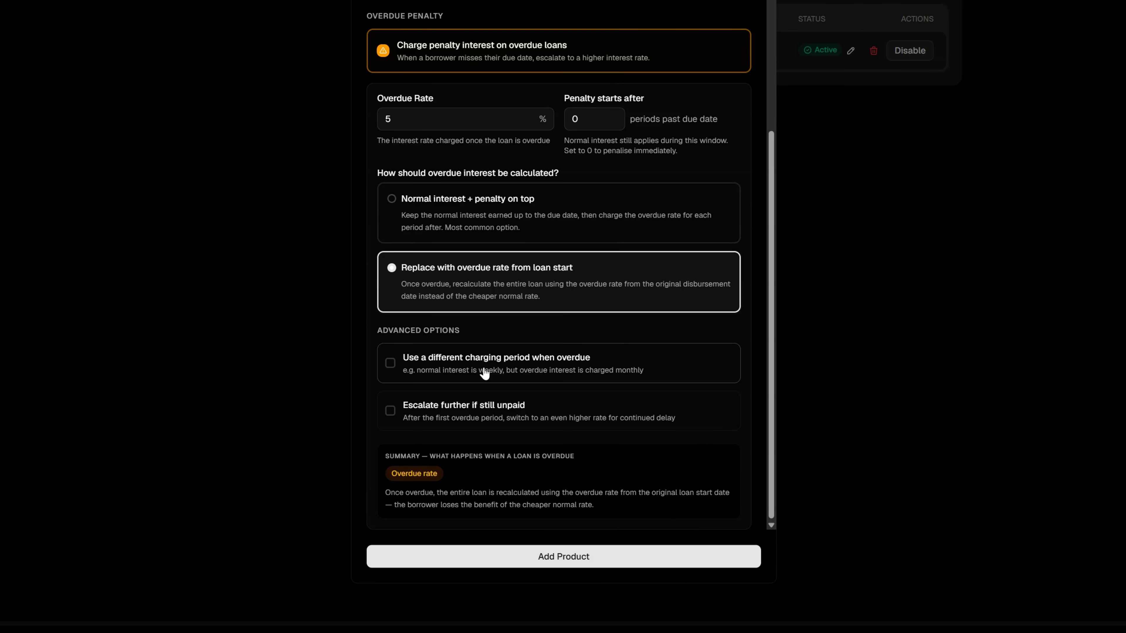
left_click(459, 374)
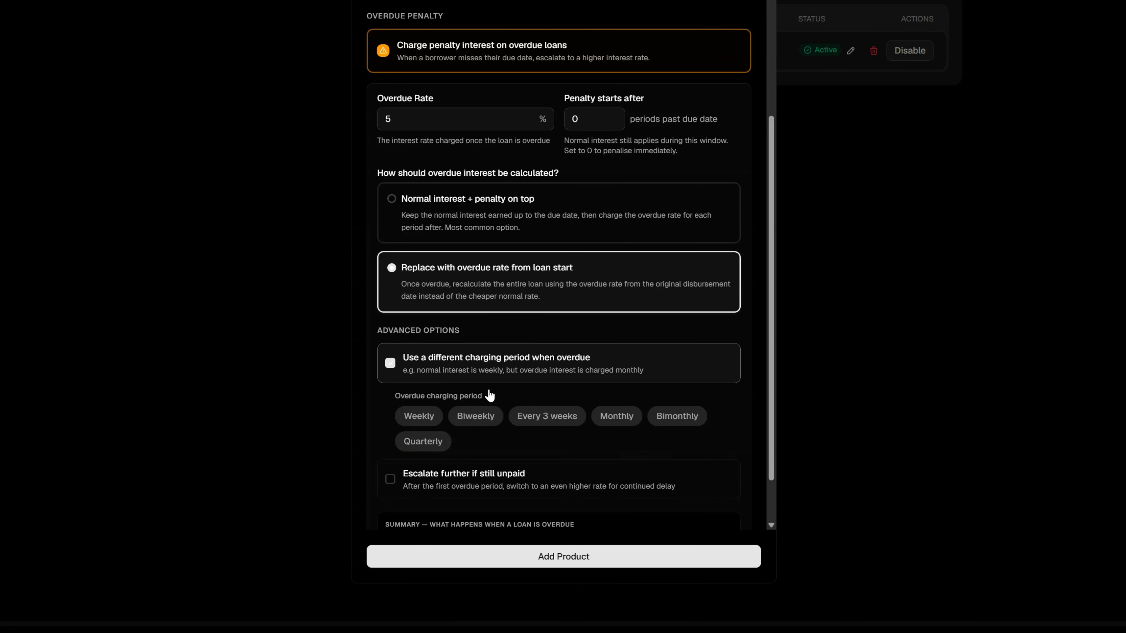
left_click(618, 419)
left_click(662, 418)
left_click(674, 420)
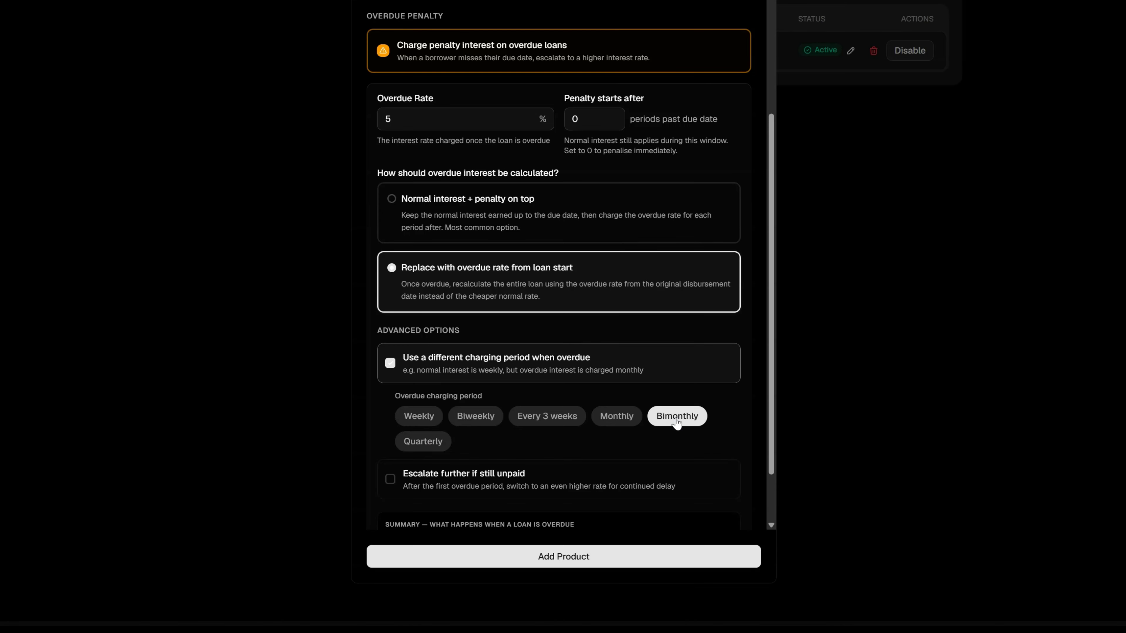